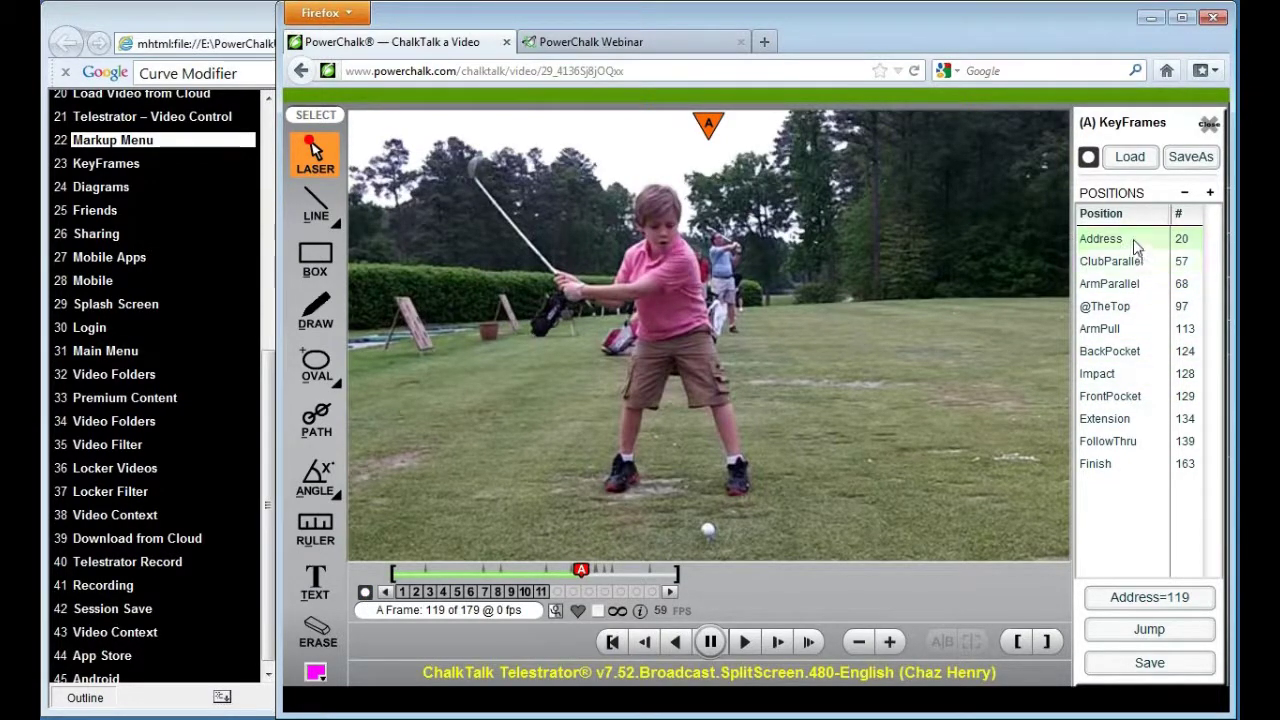
# Jump the swing video to the ClubParallel and ArmParallel positions, close the keyframe list, and go to keyframe 4.
pyautogui.doubleClick(1135, 247)
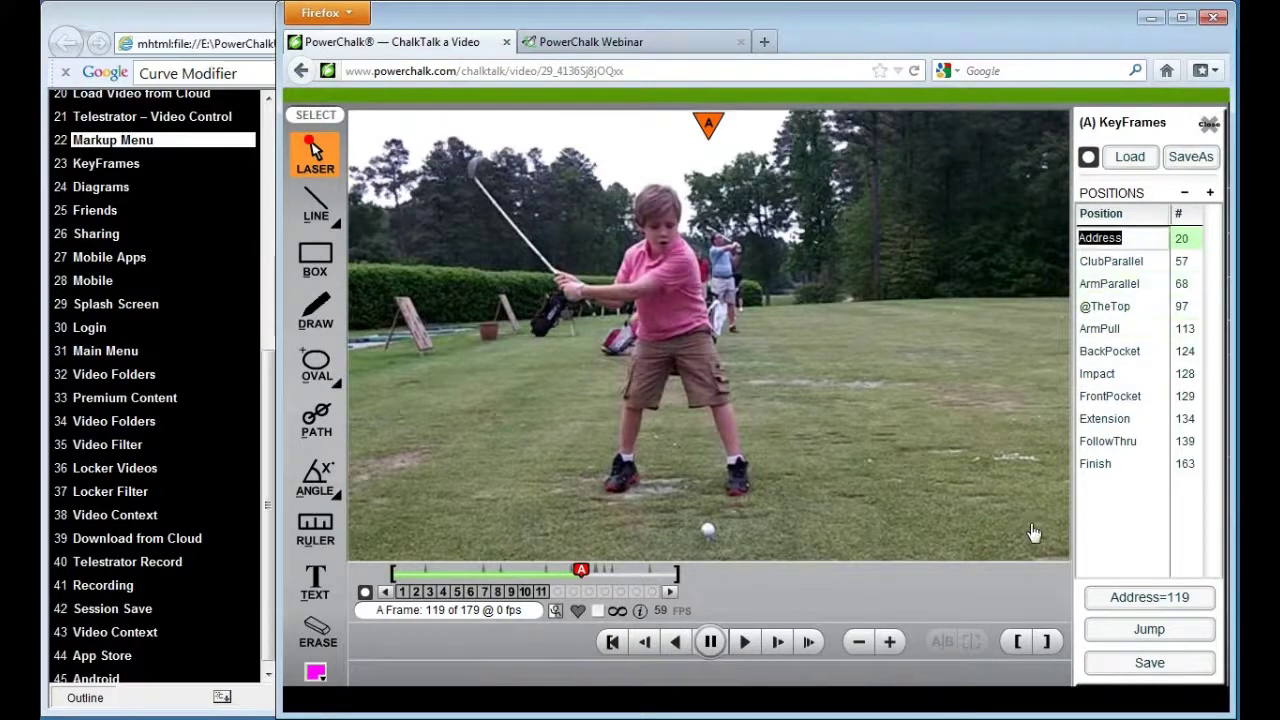
pyautogui.click(1128, 262)
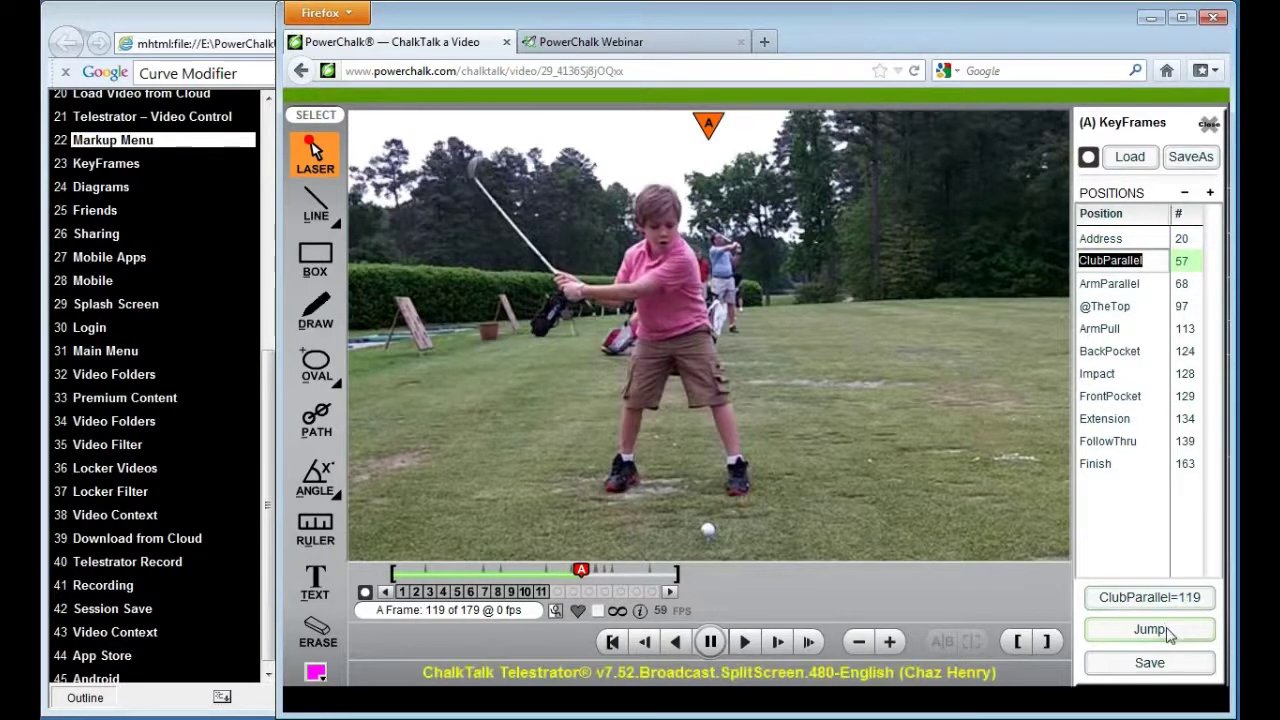
pyautogui.click(1168, 631)
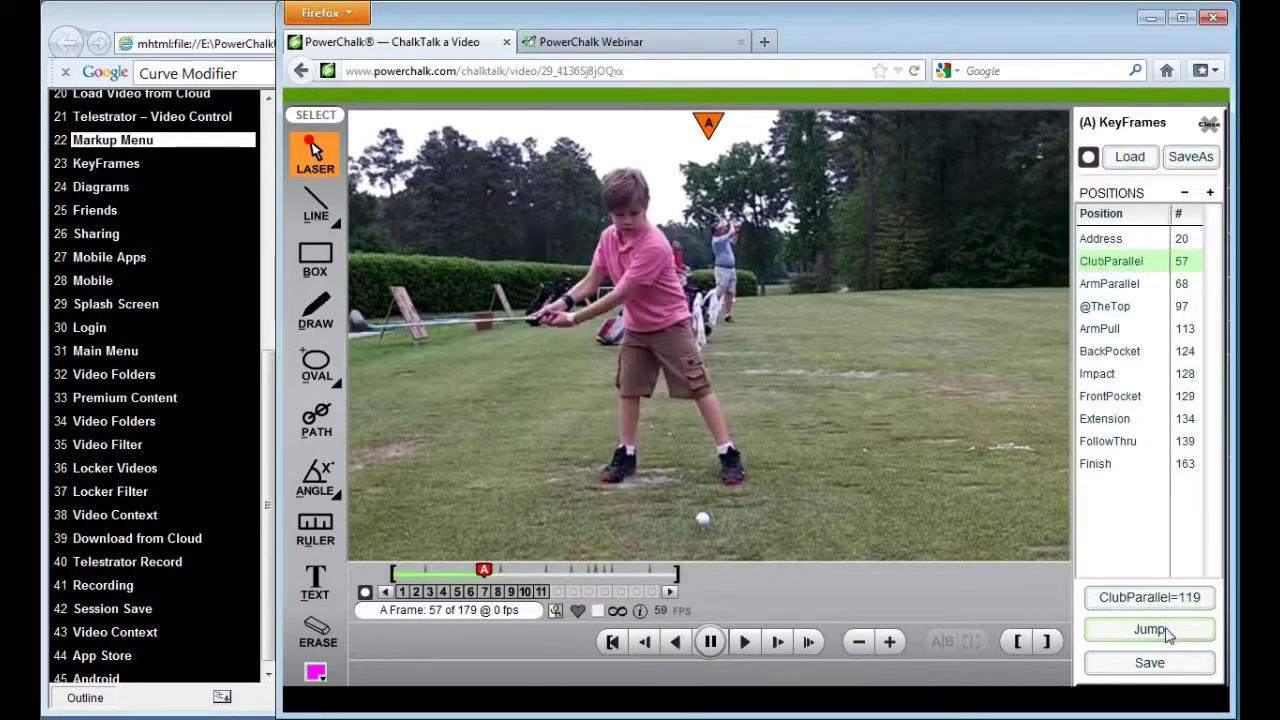
pyautogui.doubleClick(1120, 283)
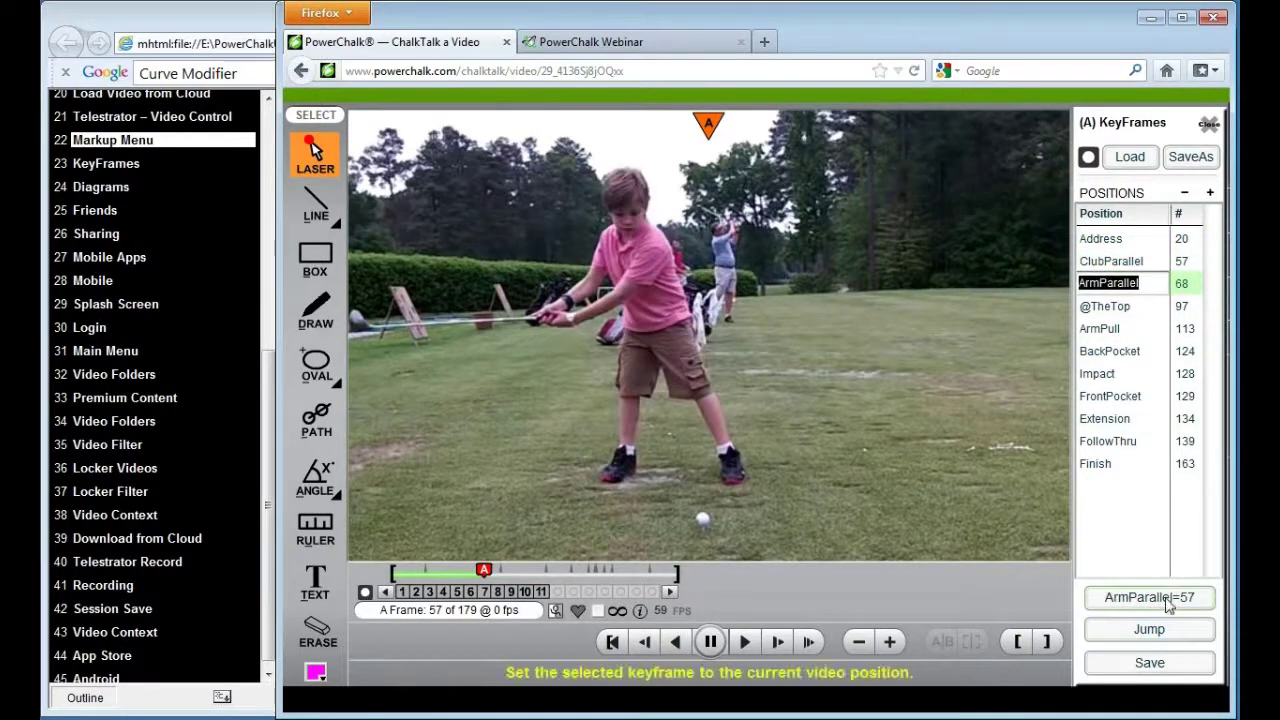
pyautogui.click(1168, 630)
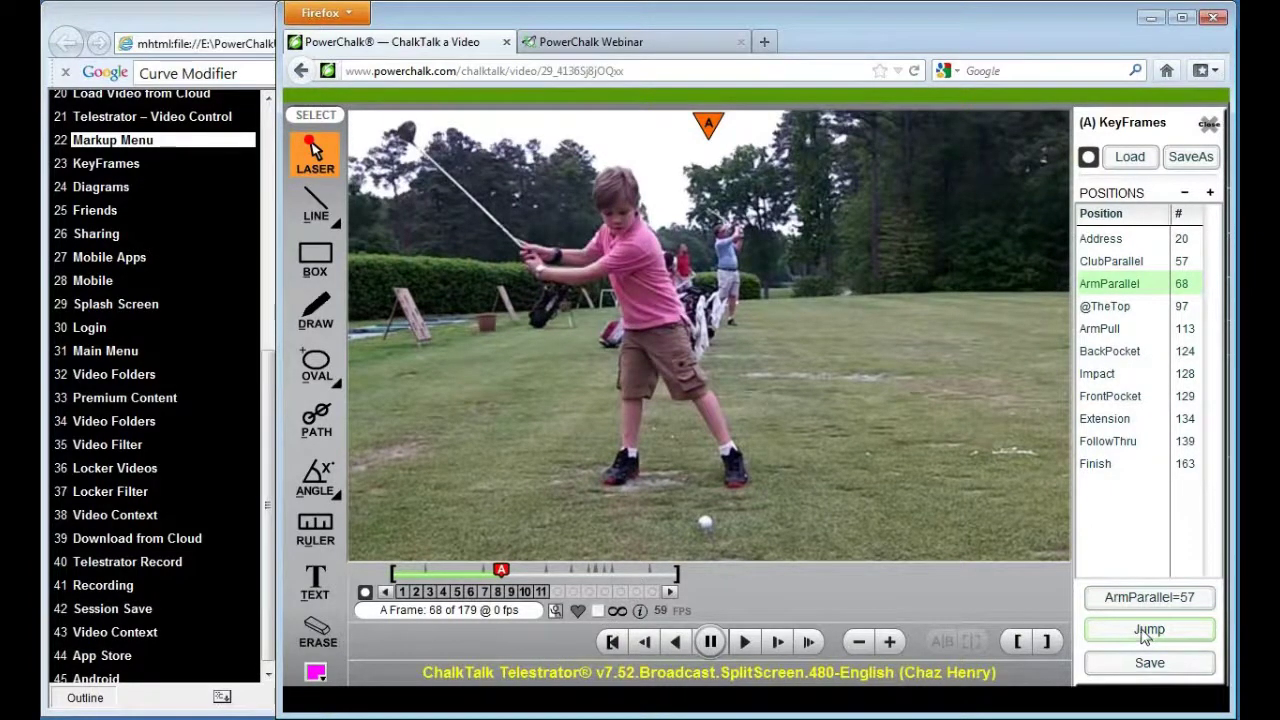
pyautogui.click(1210, 123)
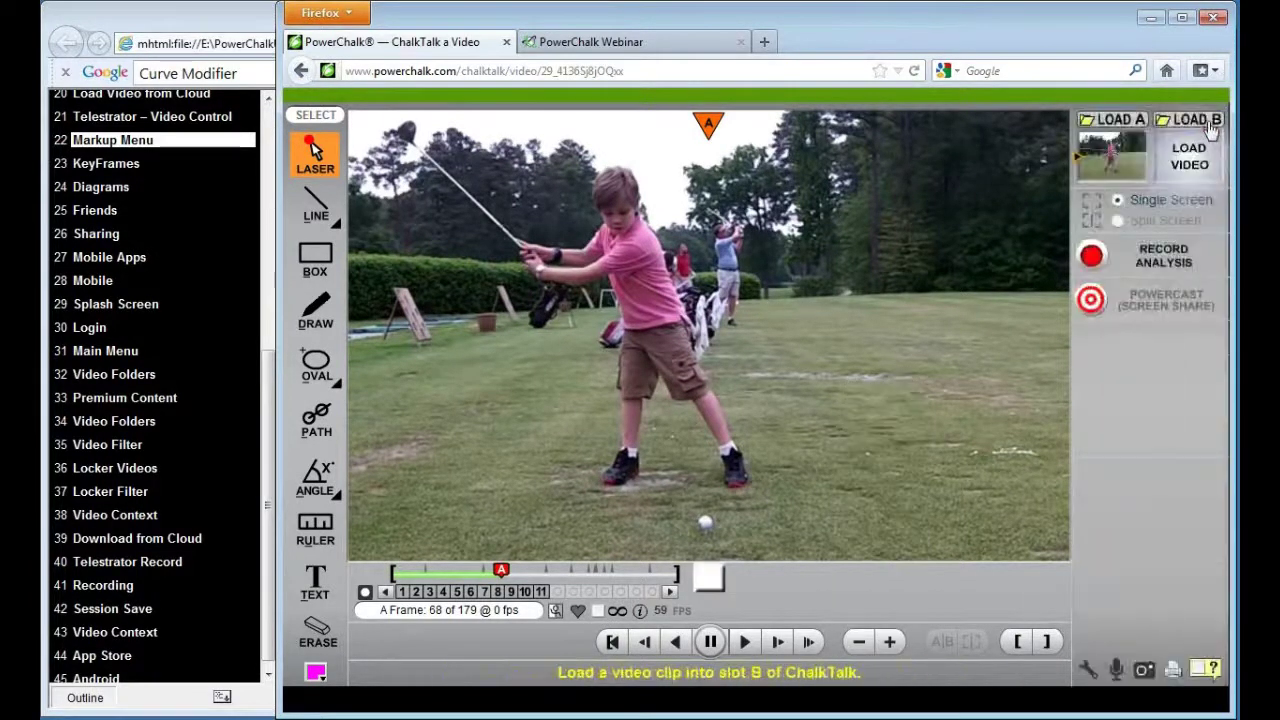
pyautogui.click(443, 592)
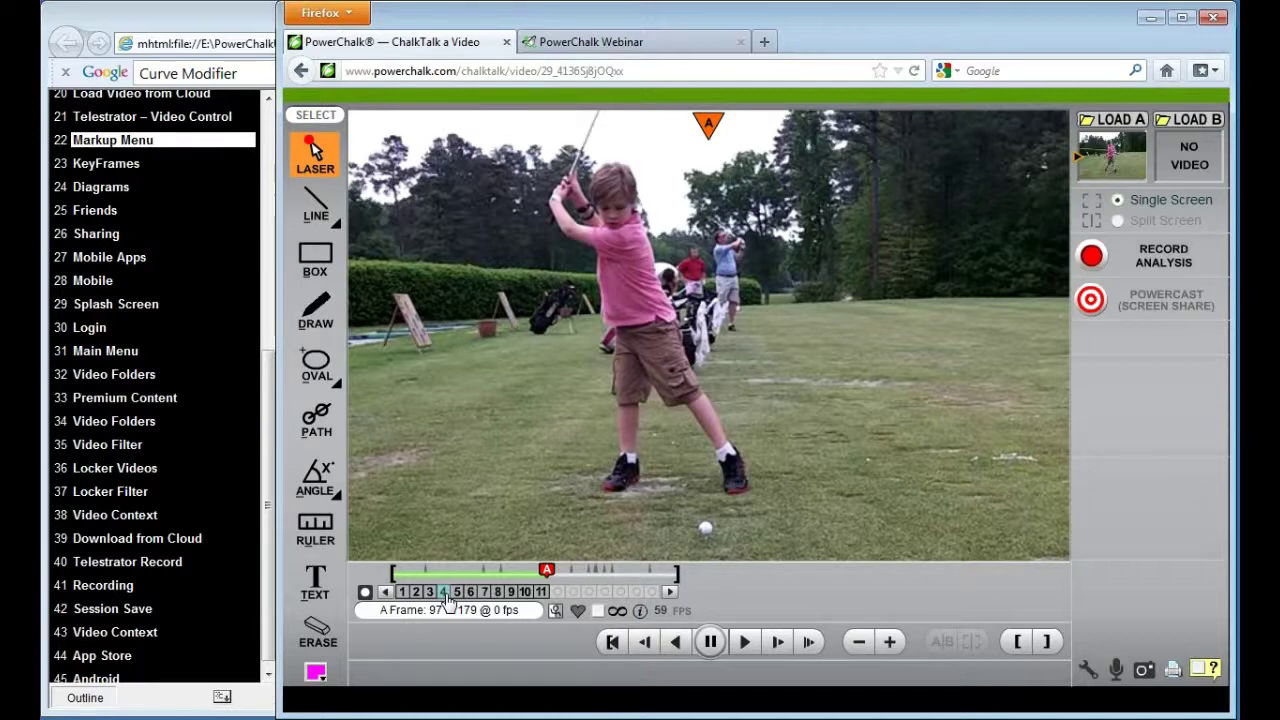
# Draw a straight line from the golfer's raised hands across the head toward the trees, and erase it.
pyautogui.click(315, 205)
pyautogui.moveTo(565, 180)
pyautogui.mouseDown()
pyautogui.moveTo(895, 150)
pyautogui.moveTo(790, 137)
pyautogui.mouseUp()
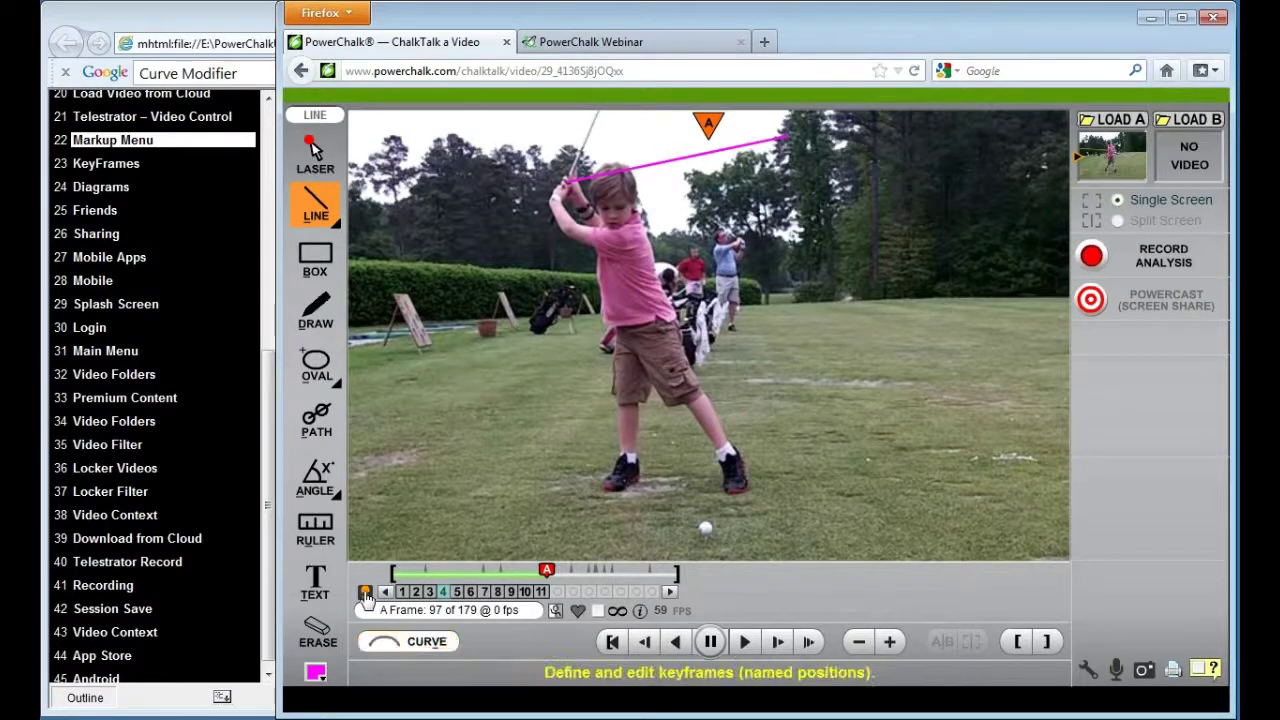
pyautogui.click(316, 632)
pyautogui.click(410, 645)
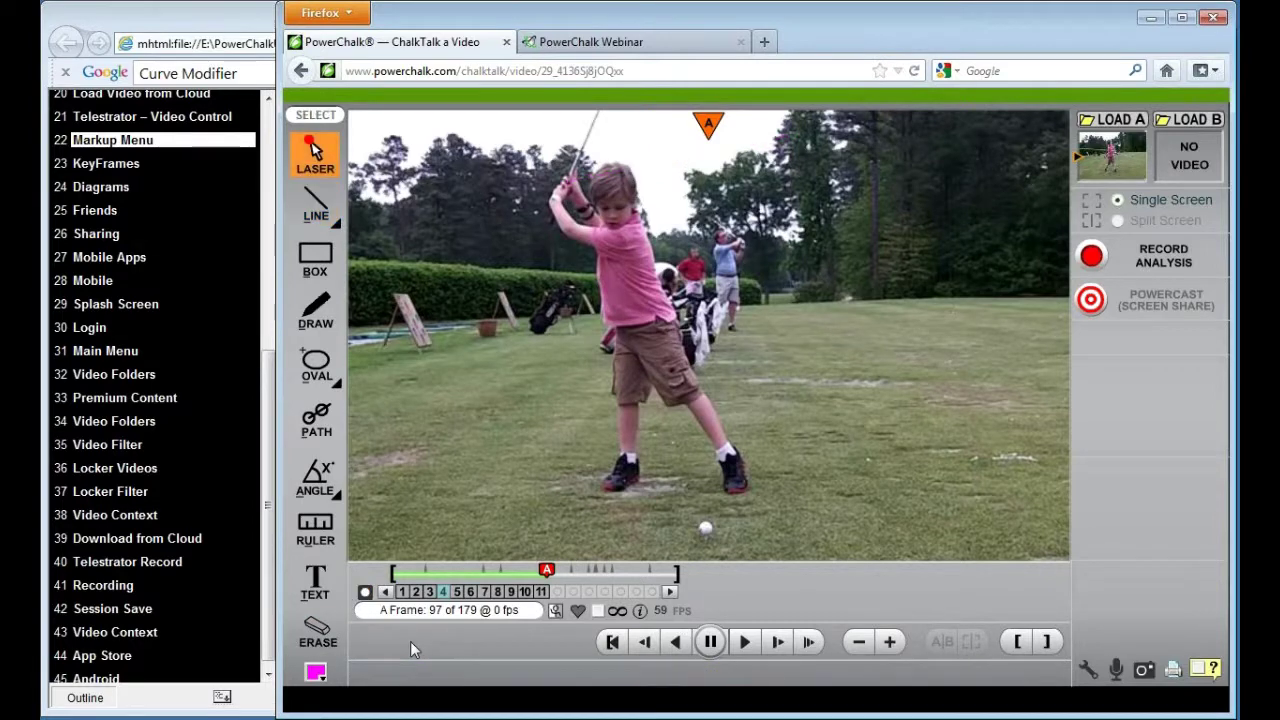
# Open the keyframe list for the video and add three blank positions below Finish.
pyautogui.click(365, 616)
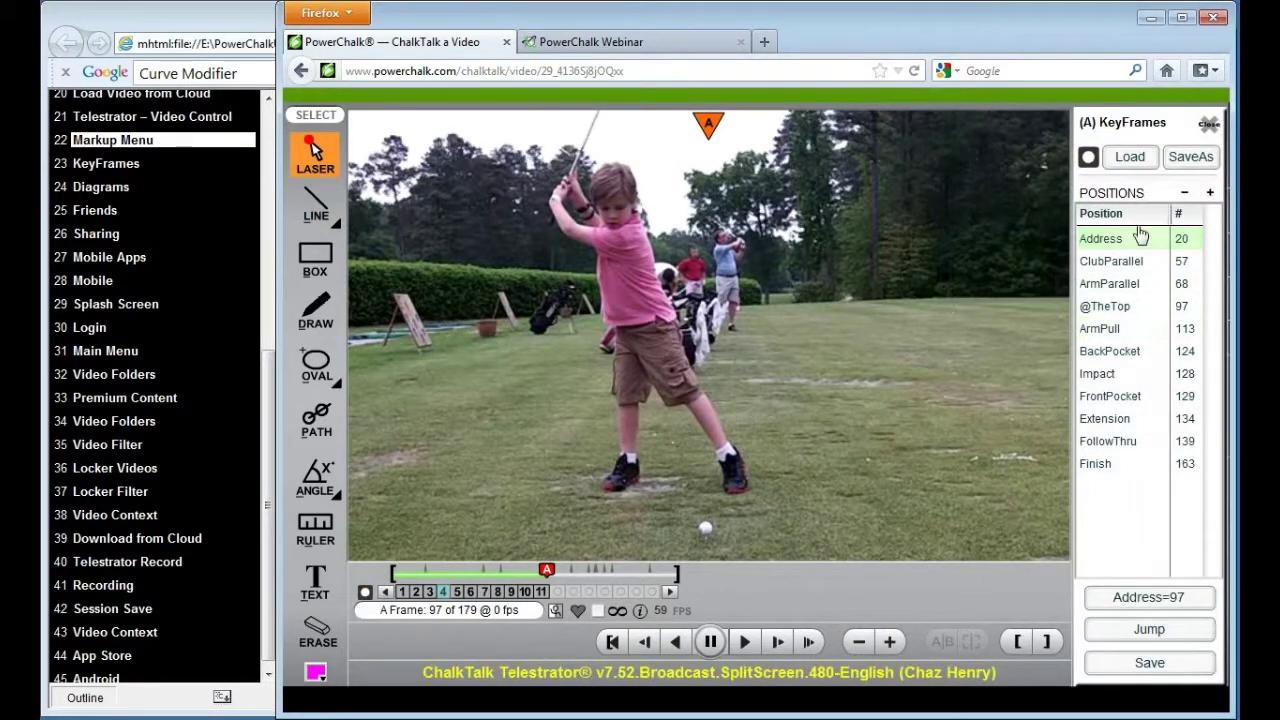
pyautogui.click(1210, 193)
pyautogui.click(1210, 193)
pyautogui.click(1210, 193)
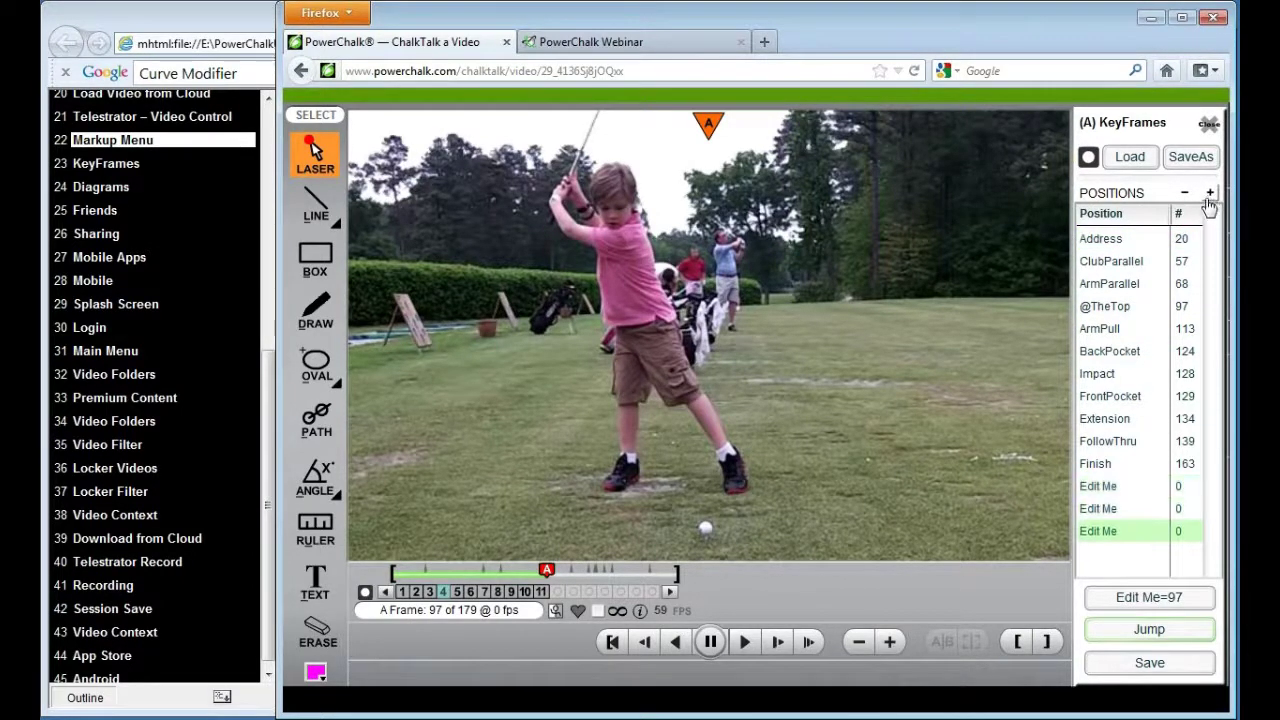
# Name the three blank keyframe positions stopped, frozen and start.
pyautogui.doubleClick(1105, 488)
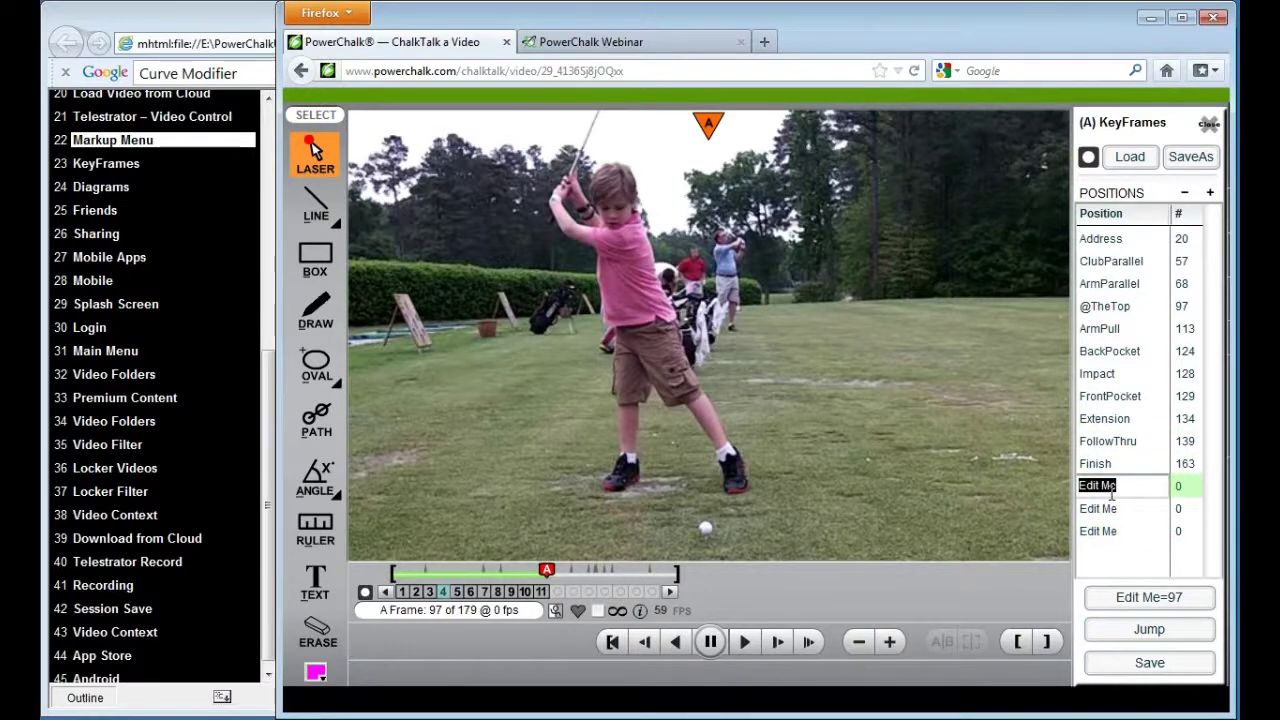
pyautogui.write('stopped')
pyautogui.press('Return')
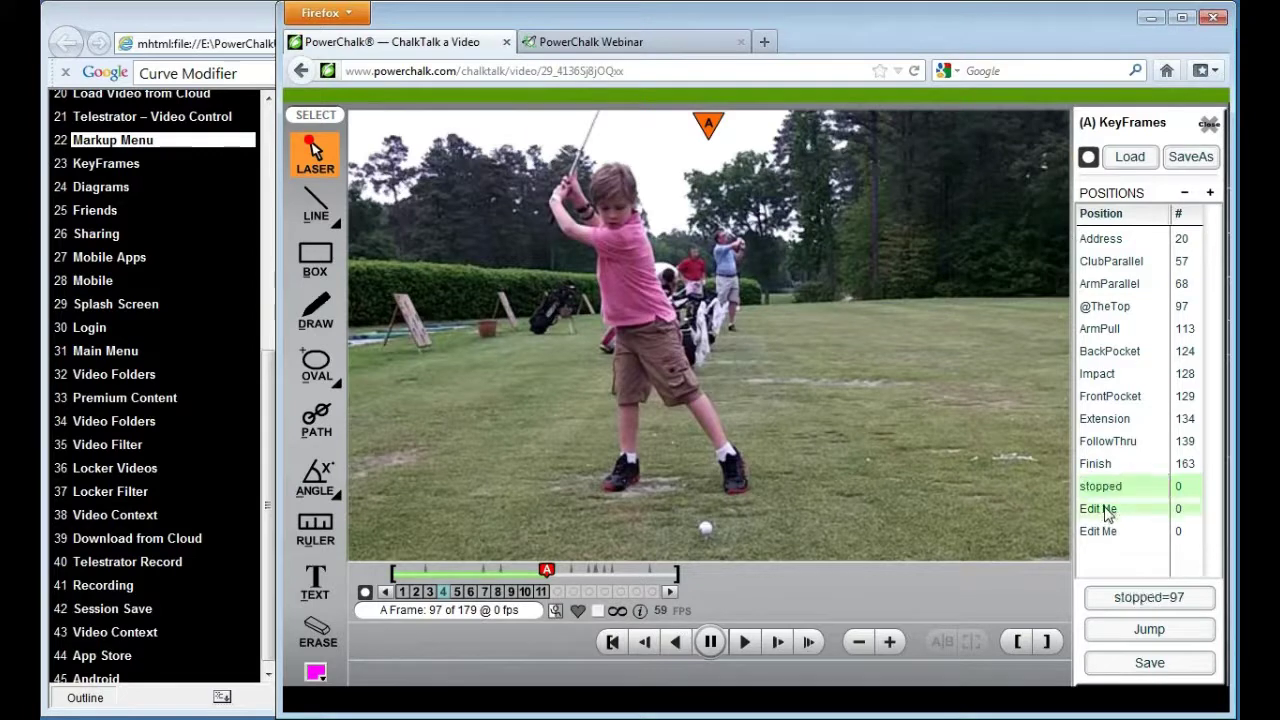
pyautogui.doubleClick(1107, 508)
pyautogui.write('t')
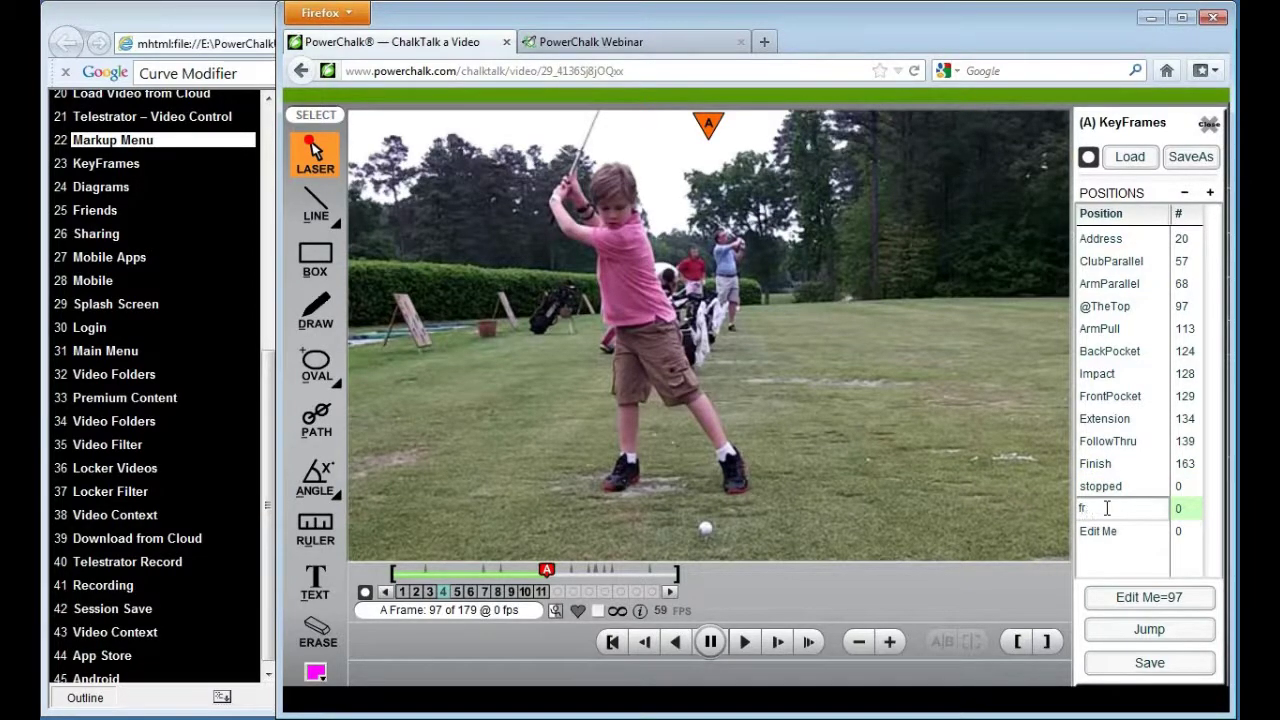
pyautogui.press('Return')
pyautogui.doubleClick(1110, 531)
pyautogui.write('start')
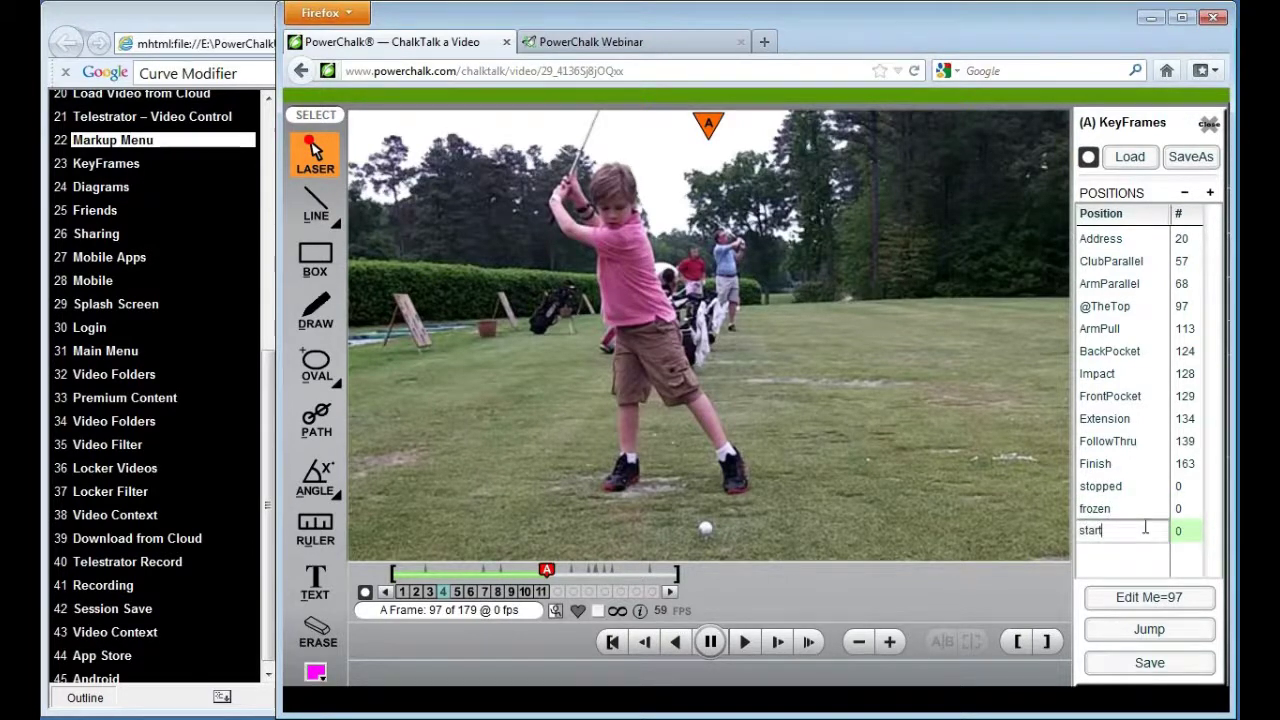
pyautogui.click(1112, 487)
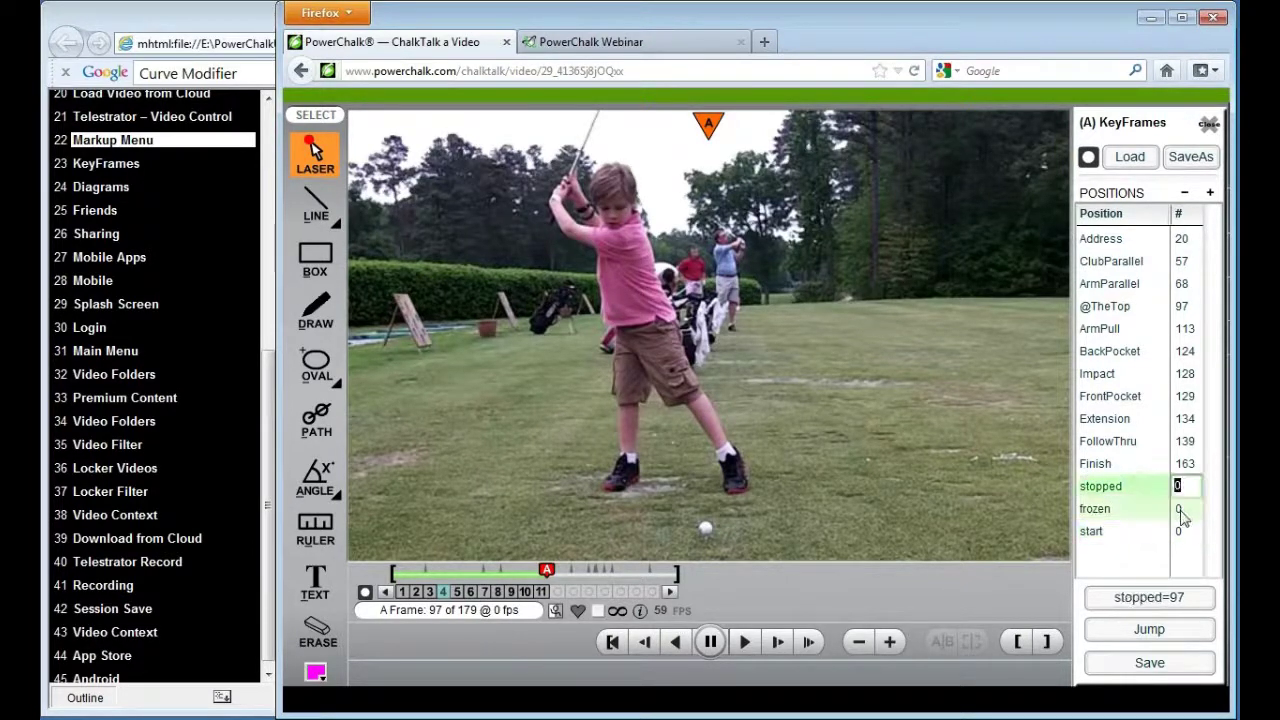
pyautogui.doubleClick(1121, 510)
pyautogui.doubleClick(1117, 534)
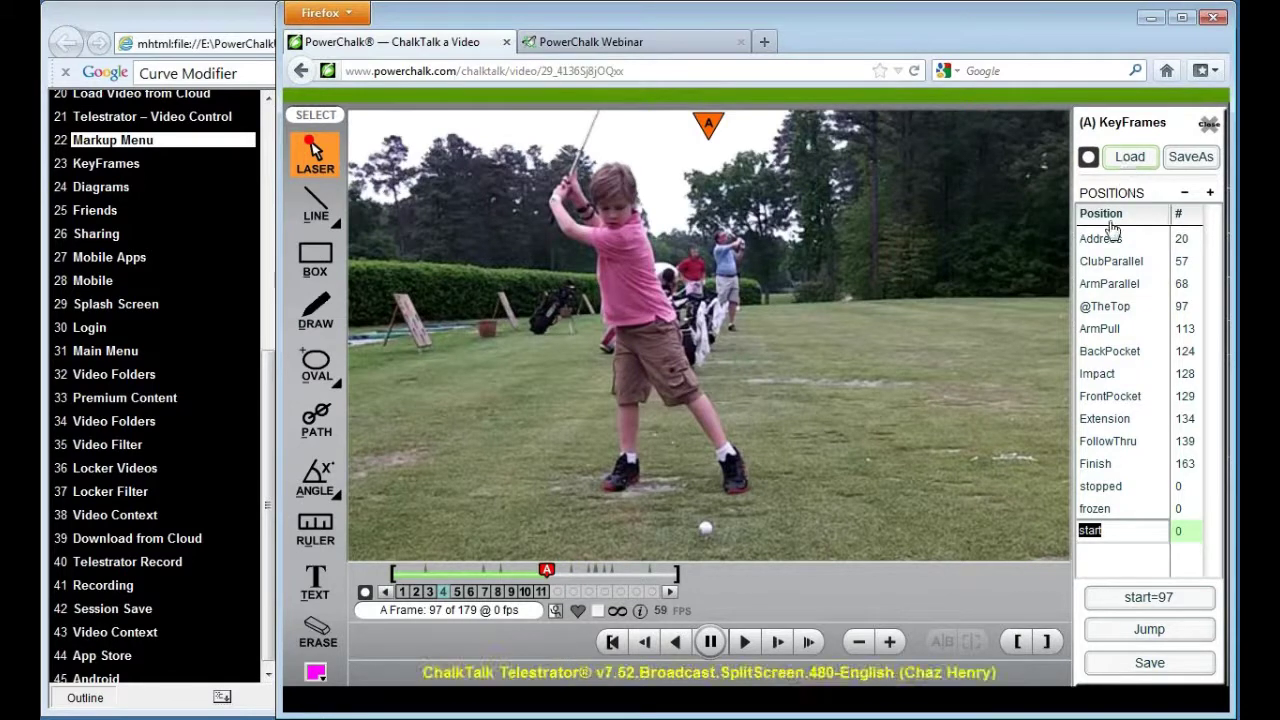
# Overwrite the current keyframes with the FullSwing movement template for Golf.
pyautogui.click(1129, 159)
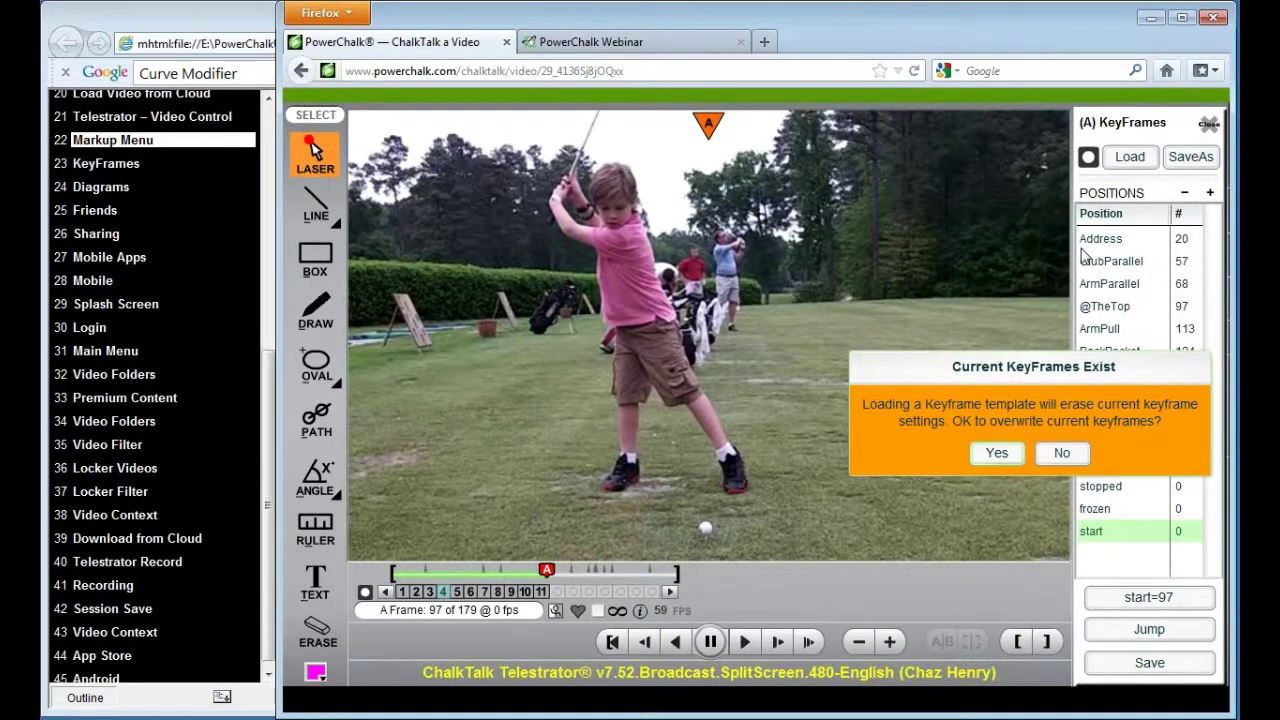
pyautogui.click(997, 455)
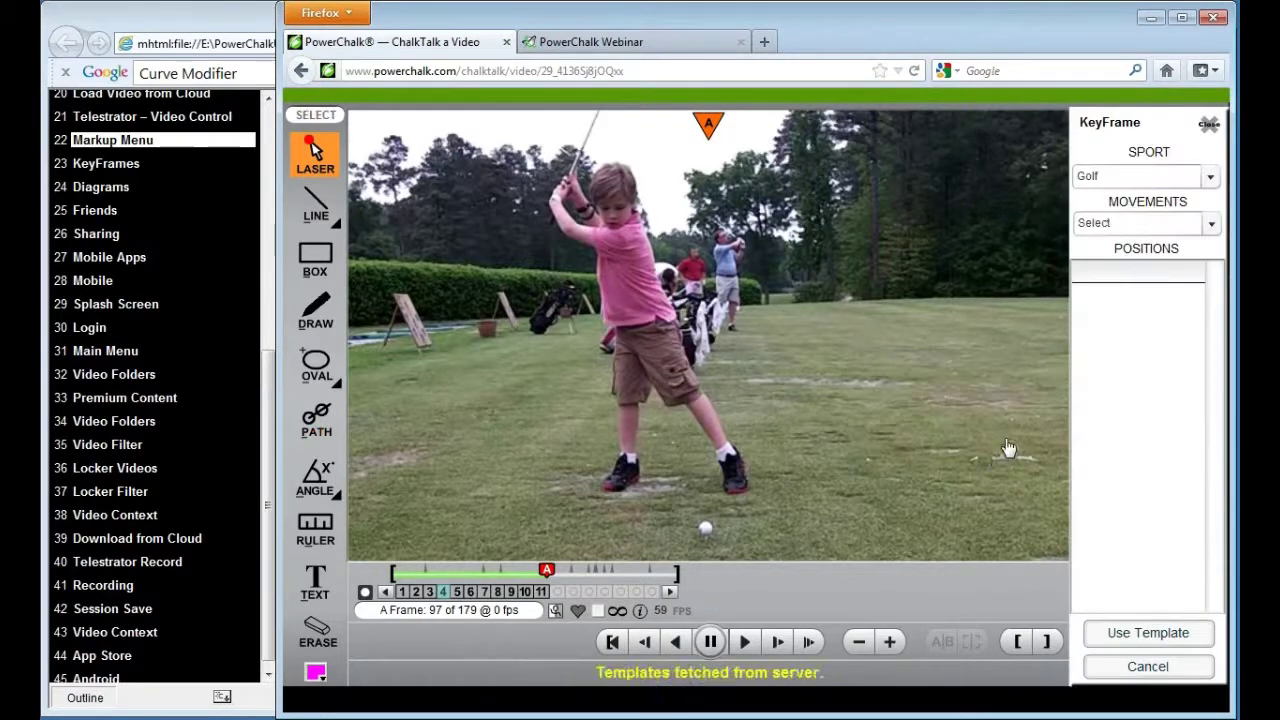
pyautogui.click(1145, 186)
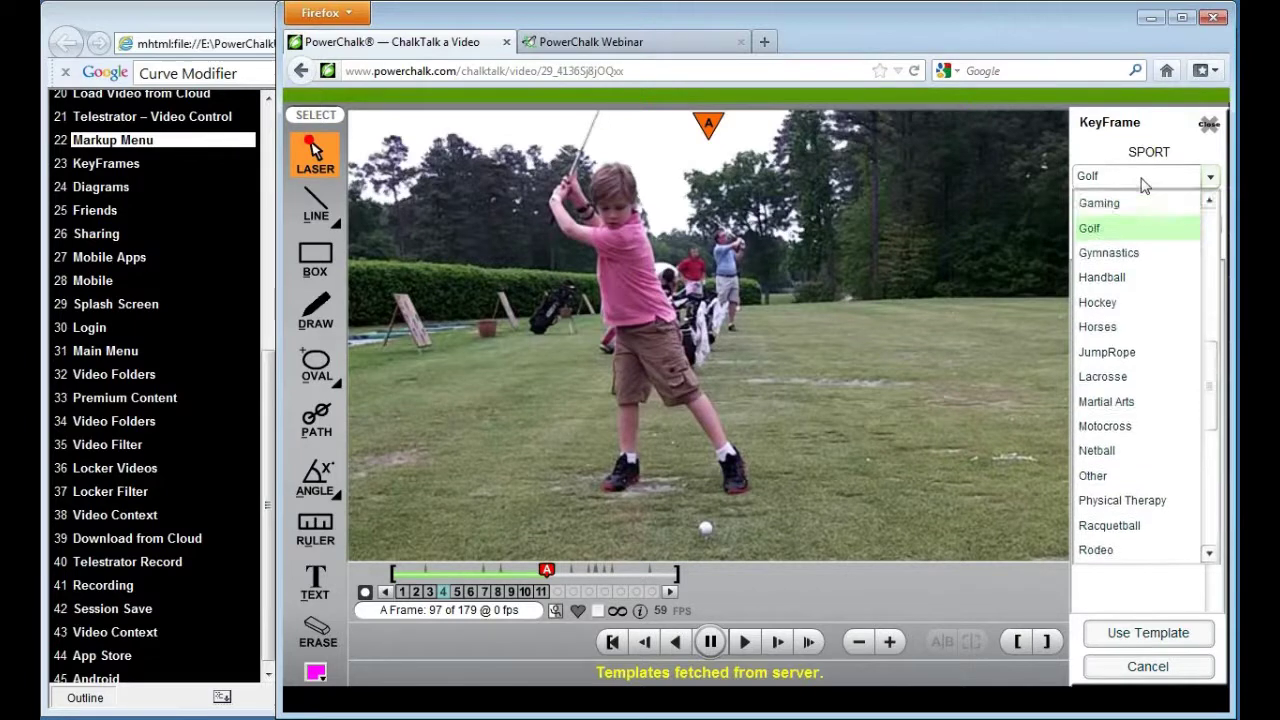
pyautogui.click(1145, 186)
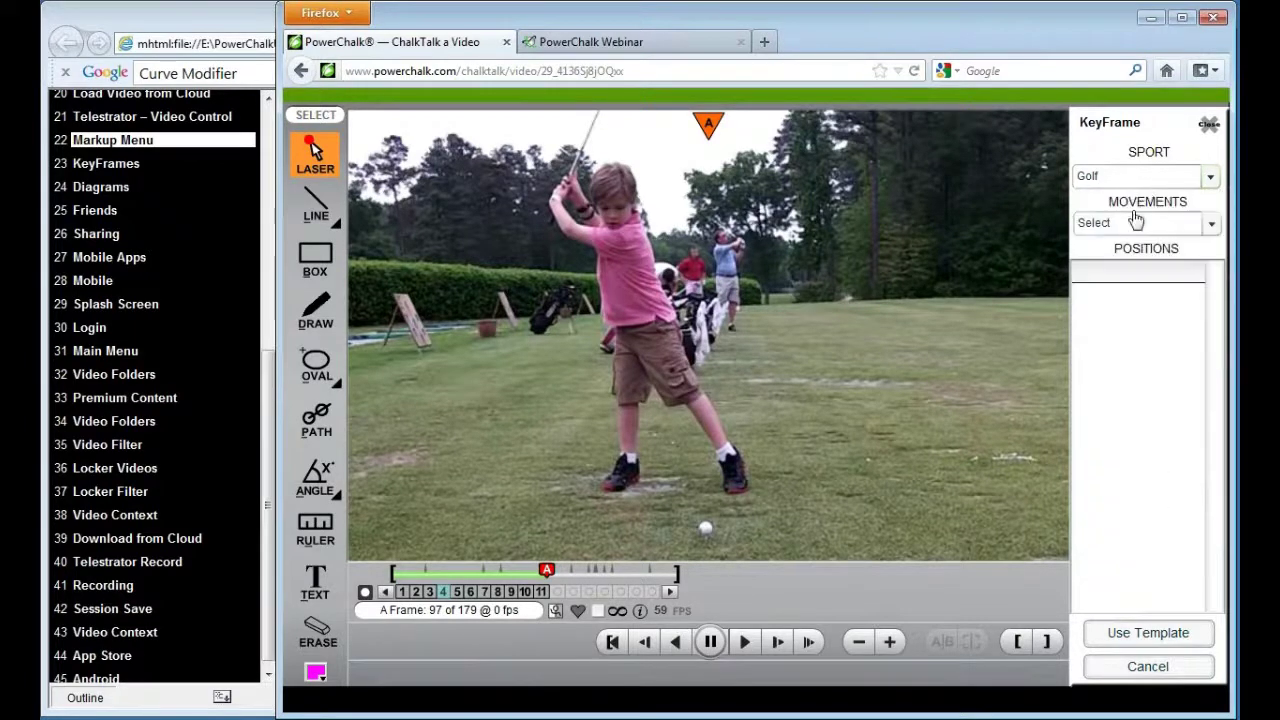
pyautogui.click(1121, 227)
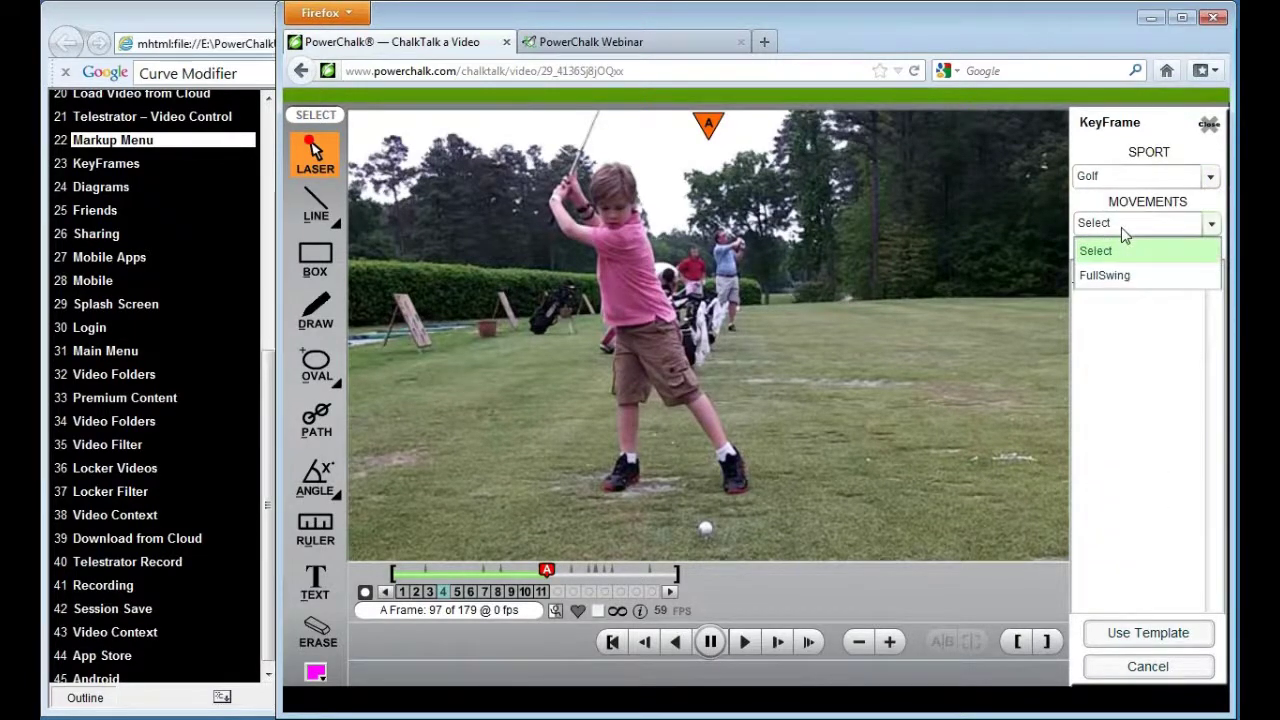
pyautogui.click(1130, 281)
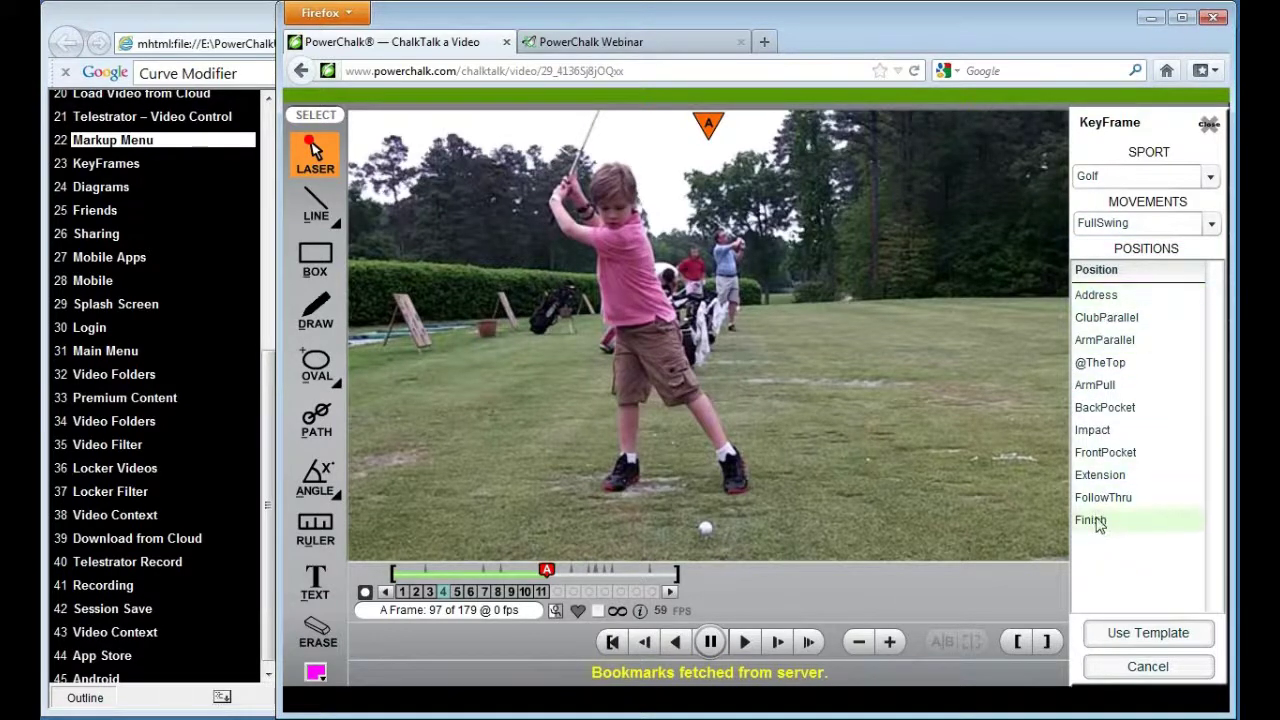
pyautogui.click(1143, 638)
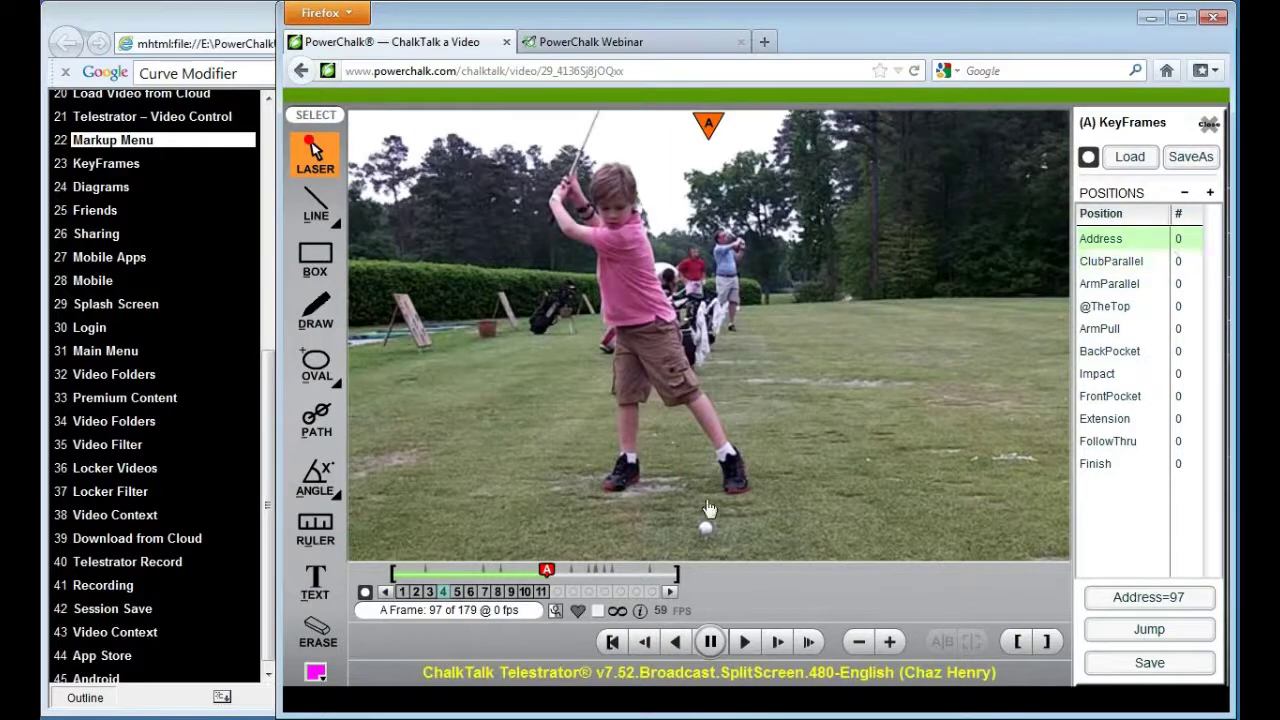
# Set the Address keyframe to frame 18 and the ClubParallel keyframe to frame 58.
pyautogui.moveTo(546, 571); pyautogui.dragTo(424, 571)
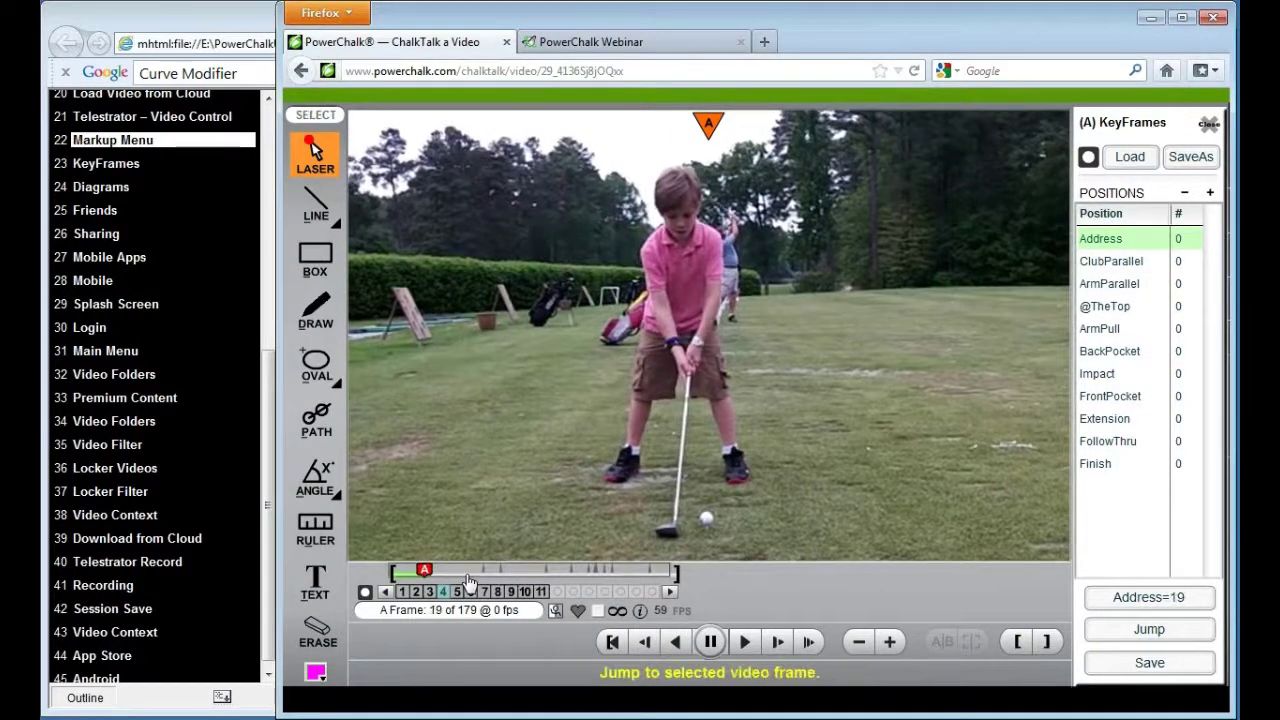
pyautogui.scroll(4, 460, 531)
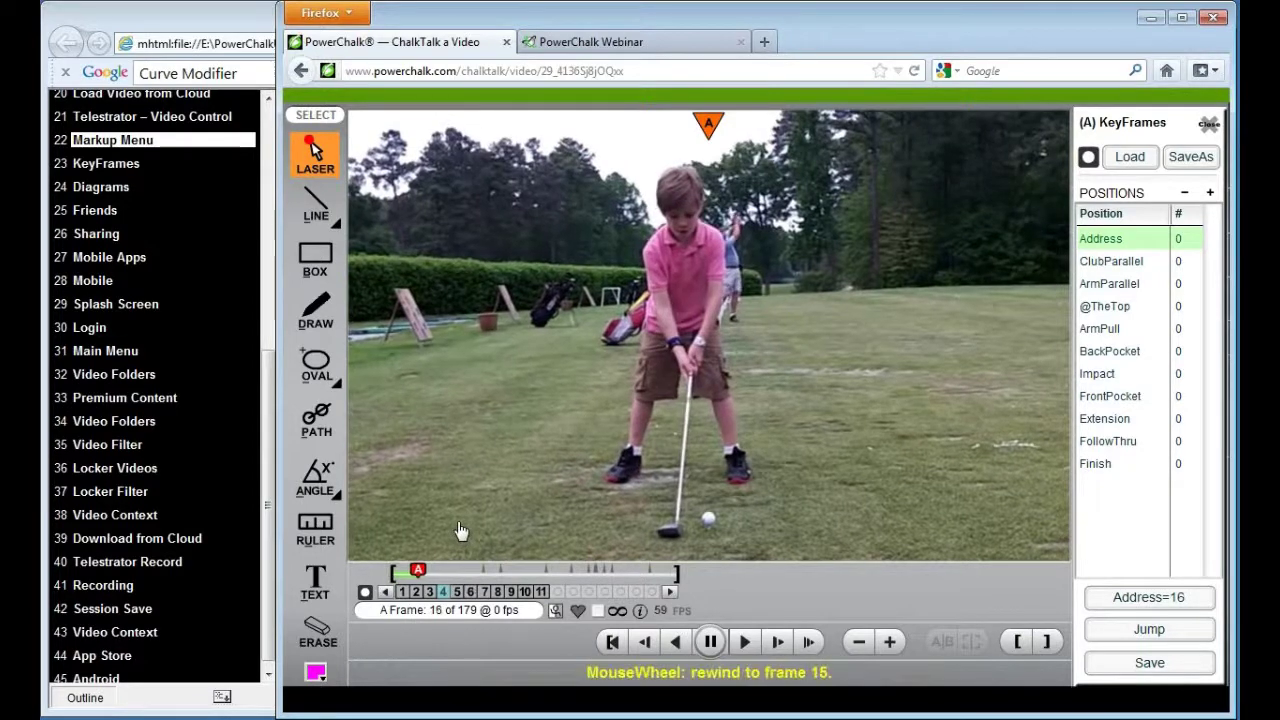
pyautogui.scroll(-3, 460, 531)
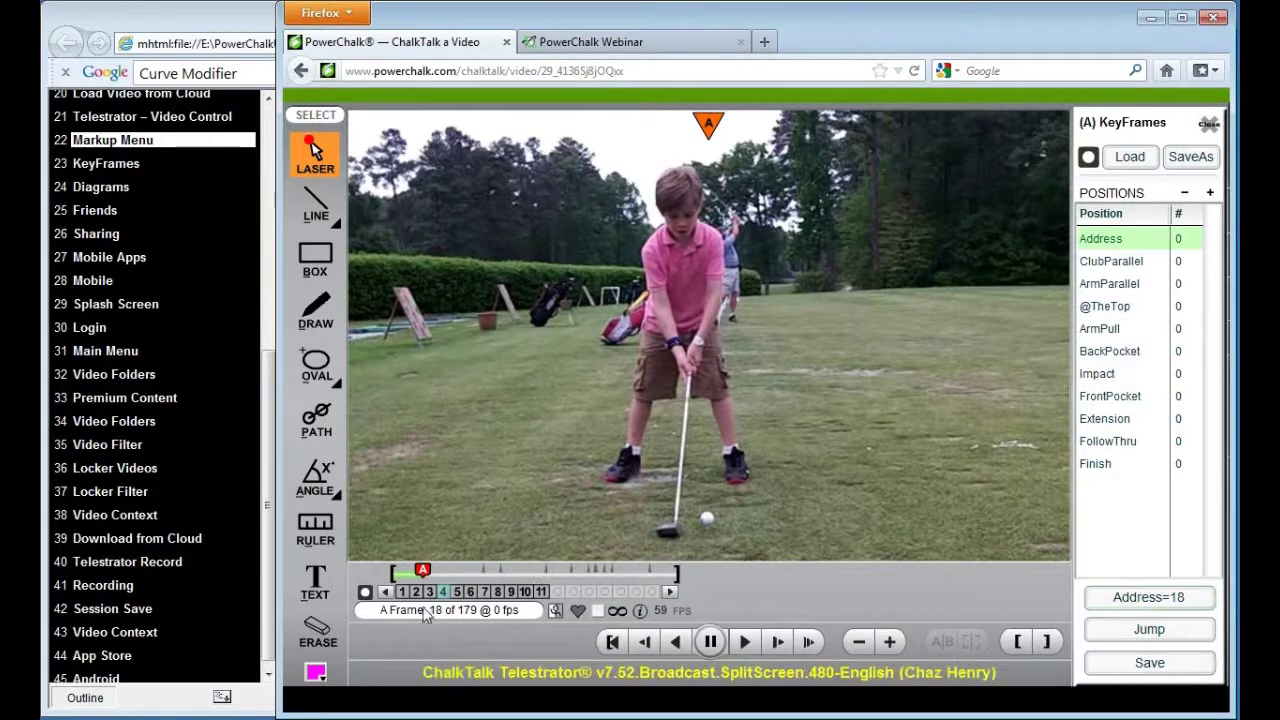
pyautogui.click(1135, 600)
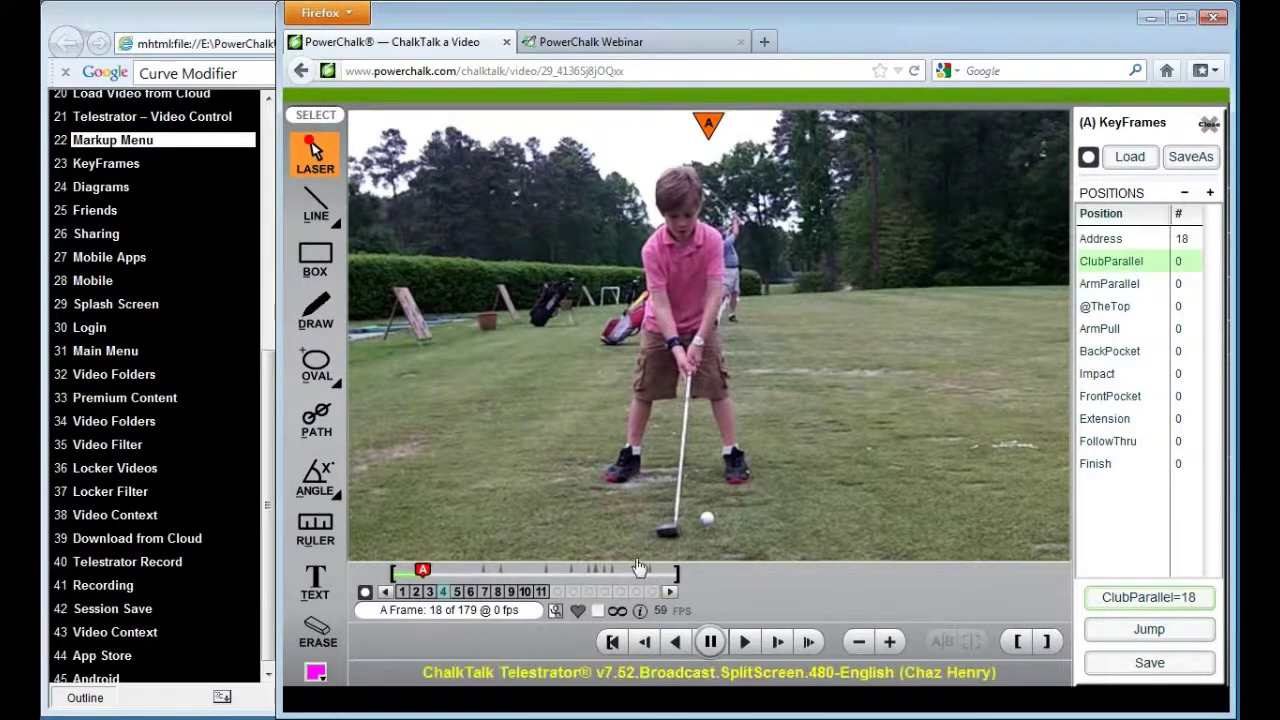
pyautogui.moveTo(423, 571); pyautogui.dragTo(485, 572)
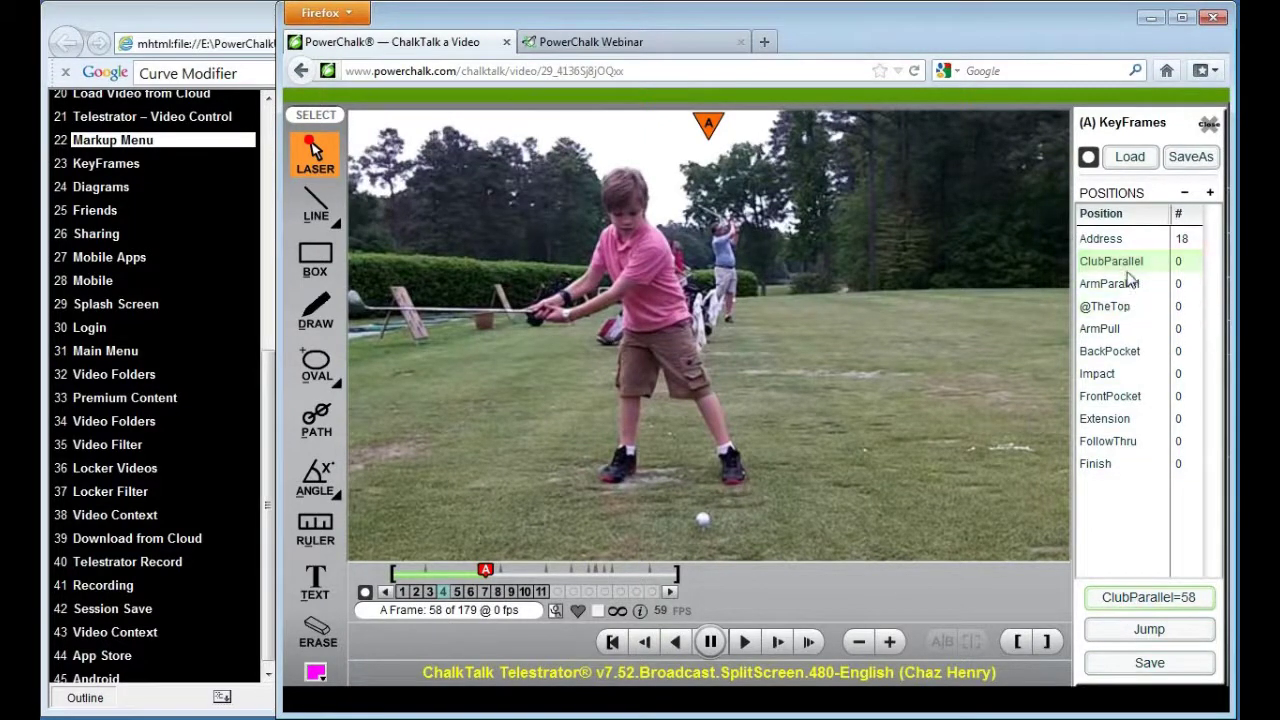
pyautogui.click(1160, 600)
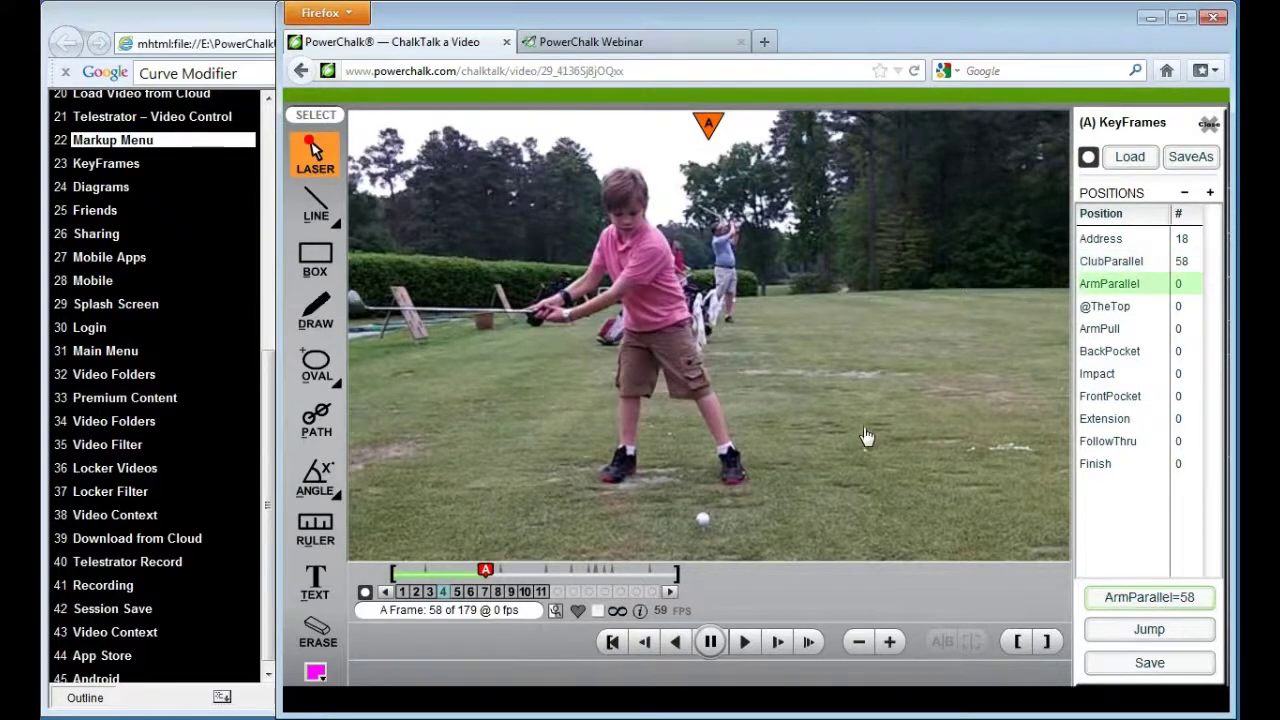
# Find the frame where the golfer's arm is parallel and set the ArmParallel keyframe to frame 74.
pyautogui.scroll(-9, 866, 430)
pyautogui.scroll(-7, 866, 430)
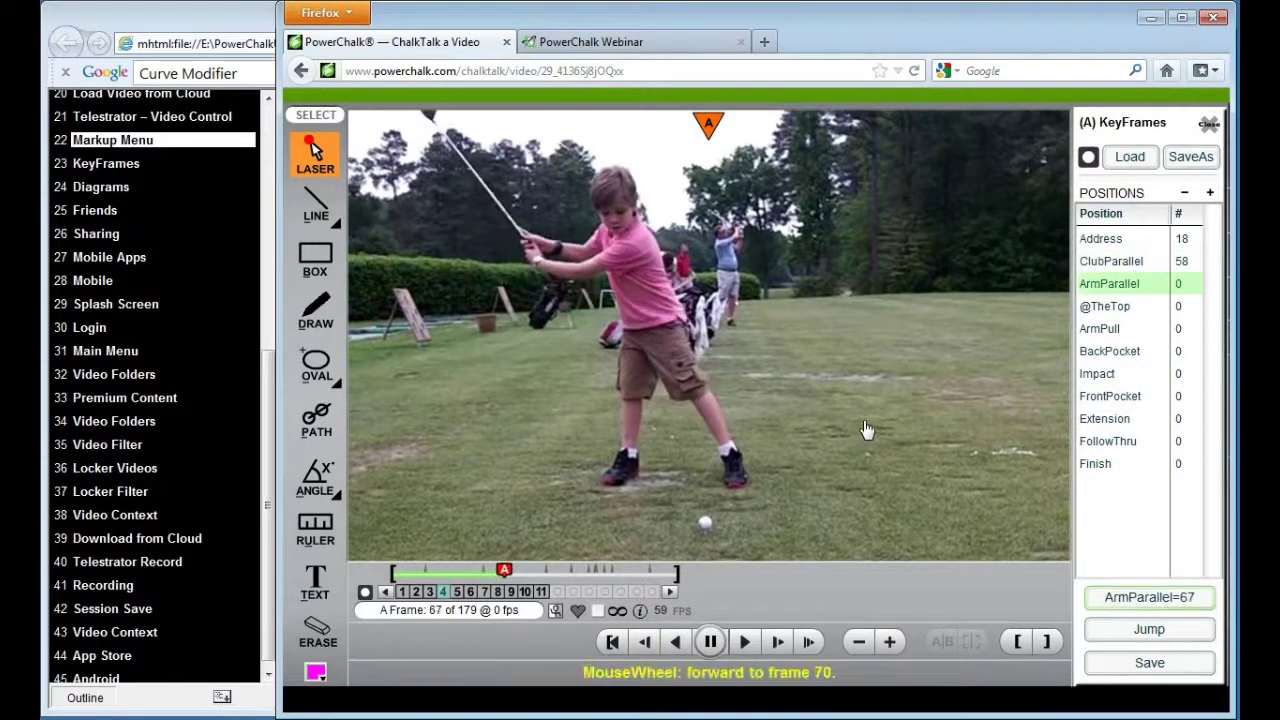
pyautogui.scroll(-2, 866, 433)
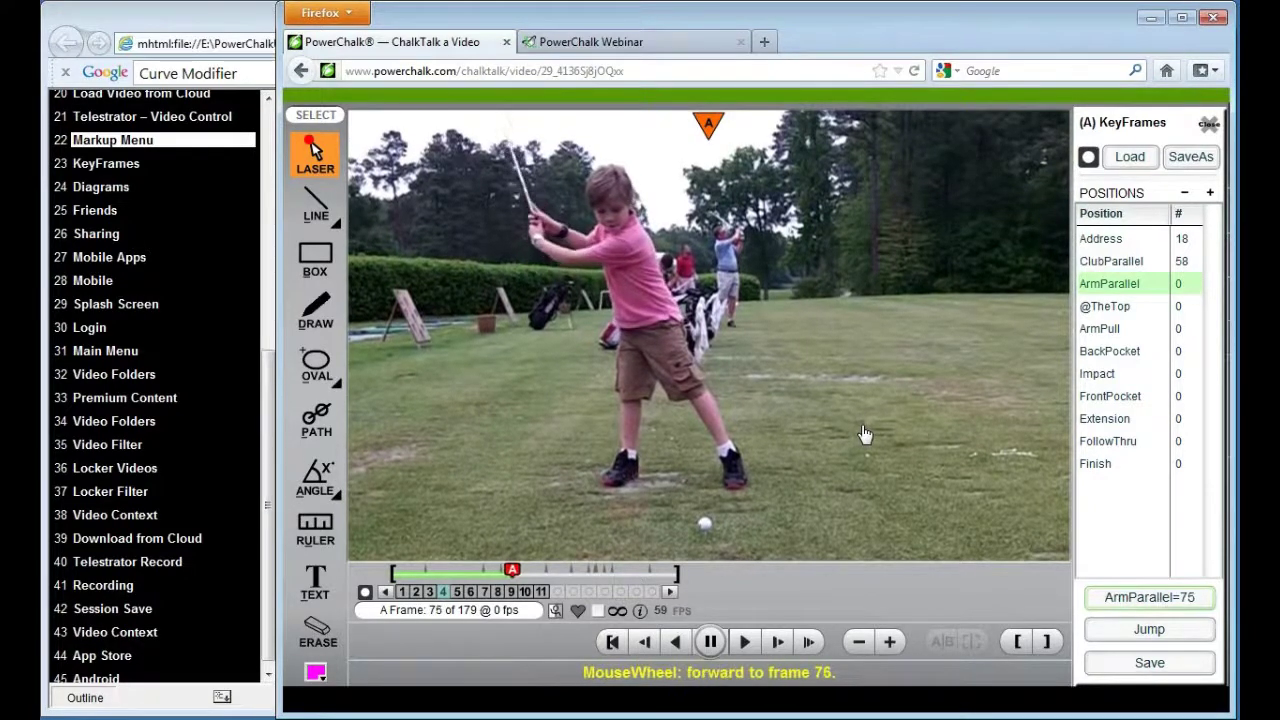
pyautogui.scroll(2, 866, 433)
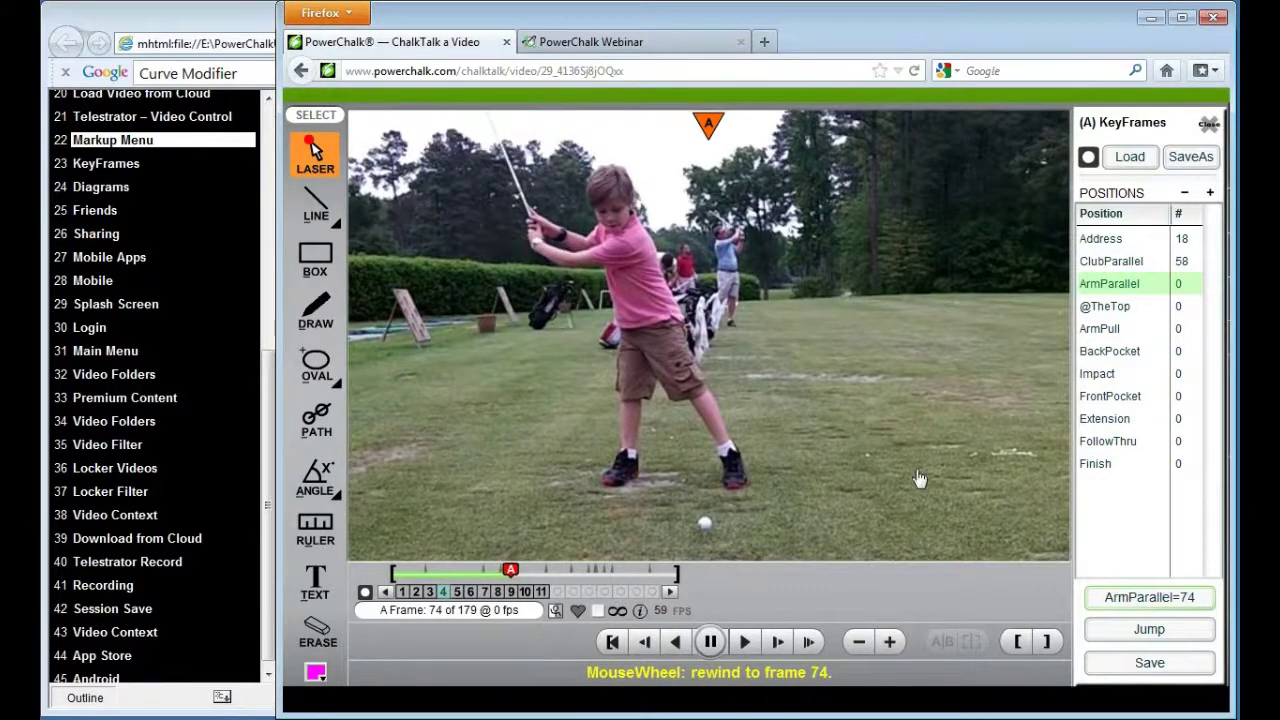
pyautogui.click(1157, 600)
pyautogui.scroll(-7, 779, 449)
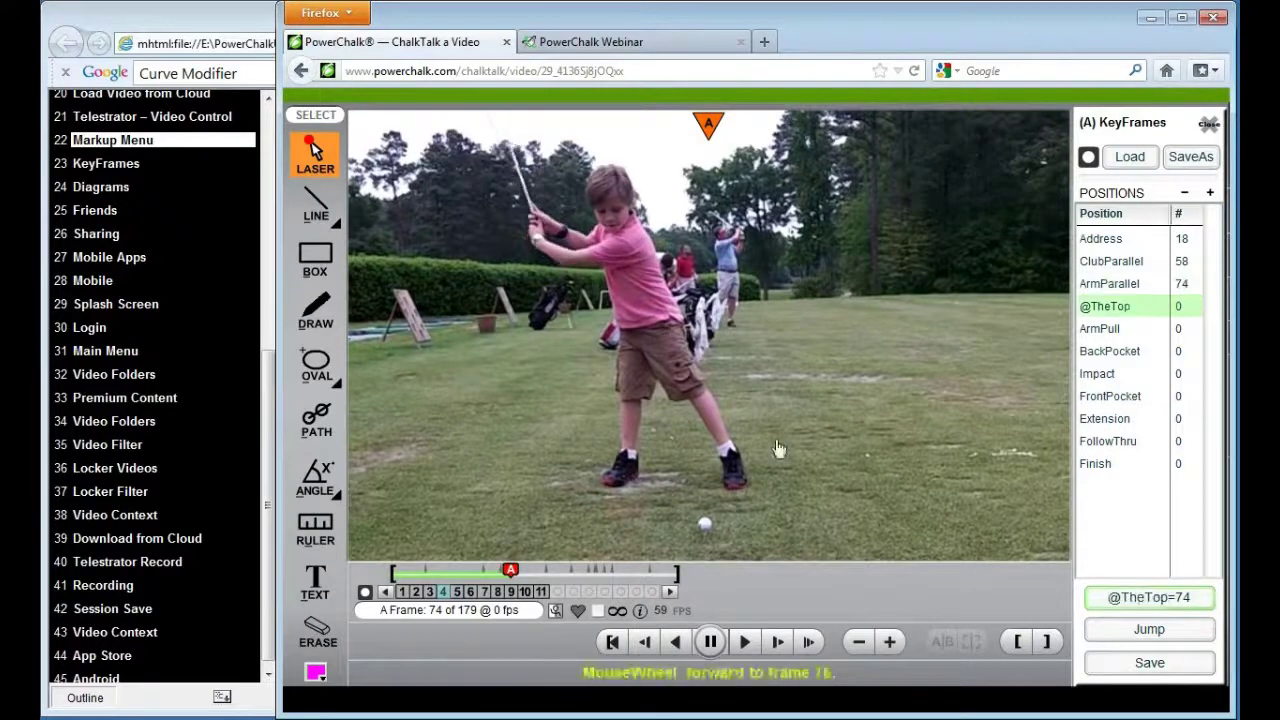
pyautogui.scroll(-9, 781, 448)
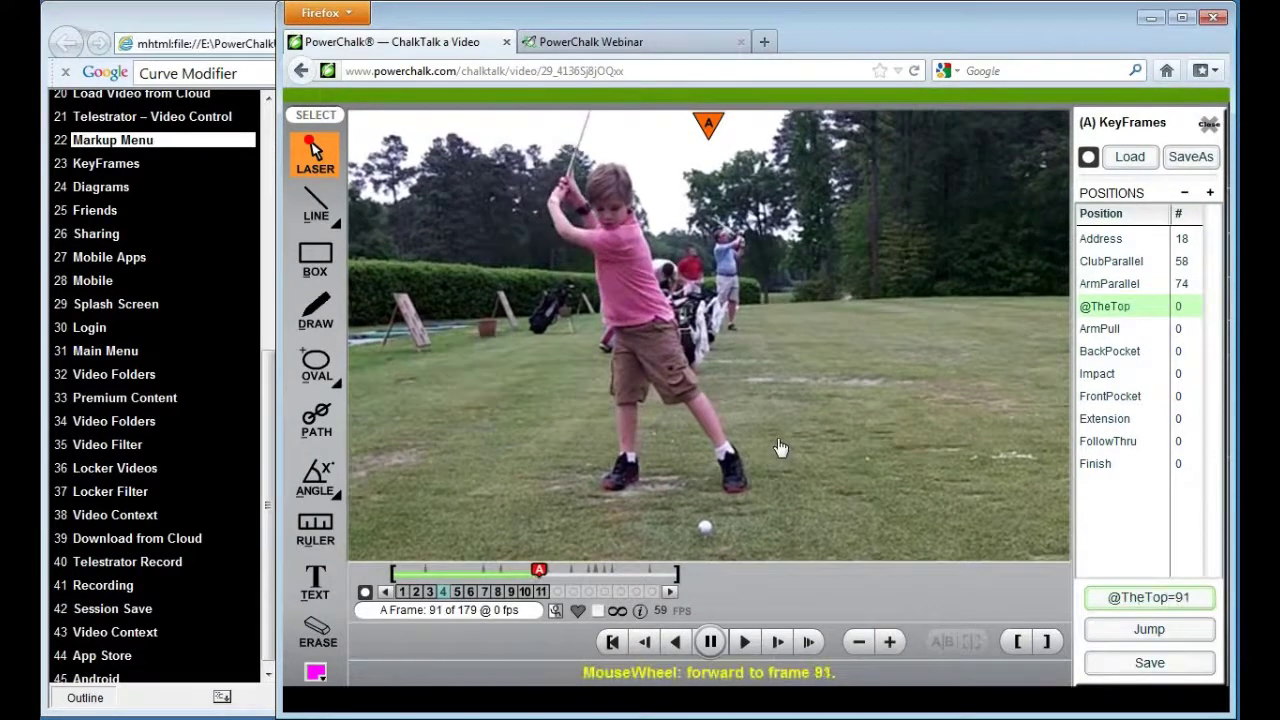
pyautogui.scroll(4, 781, 451)
pyautogui.scroll(-4, 781, 451)
pyautogui.scroll(3, 781, 452)
pyautogui.scroll(-2, 780, 454)
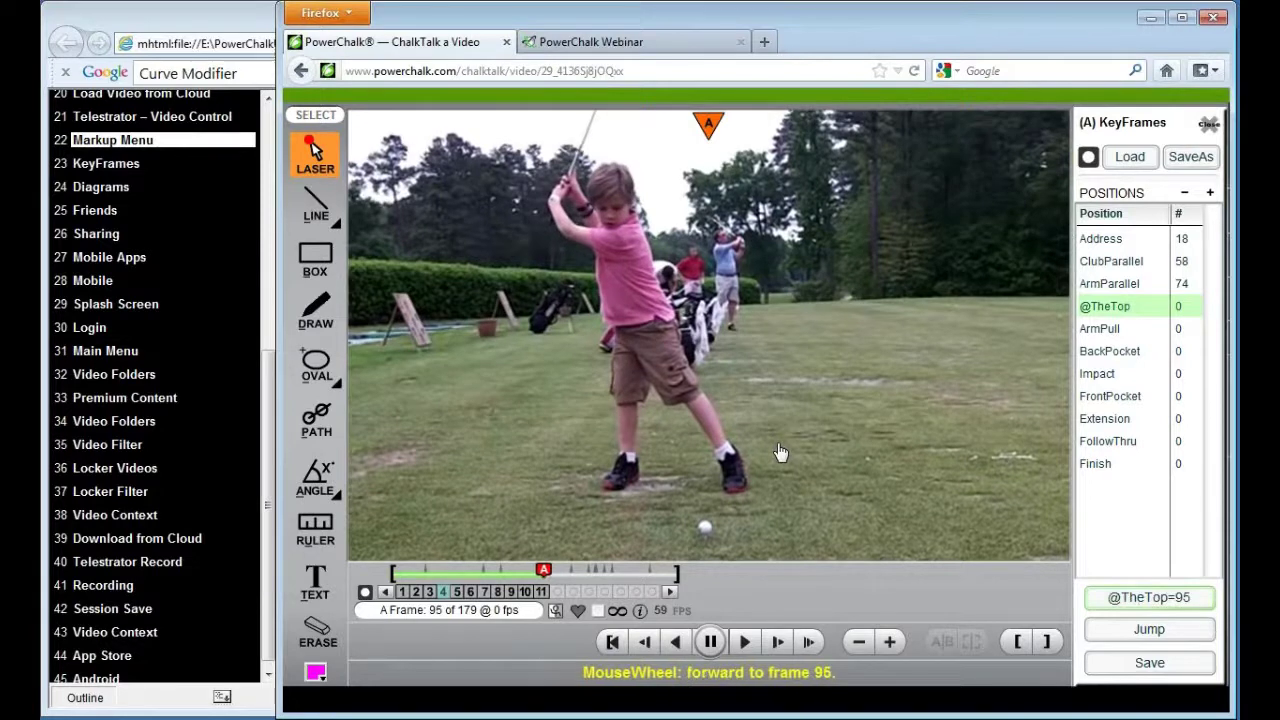
pyautogui.click(1122, 600)
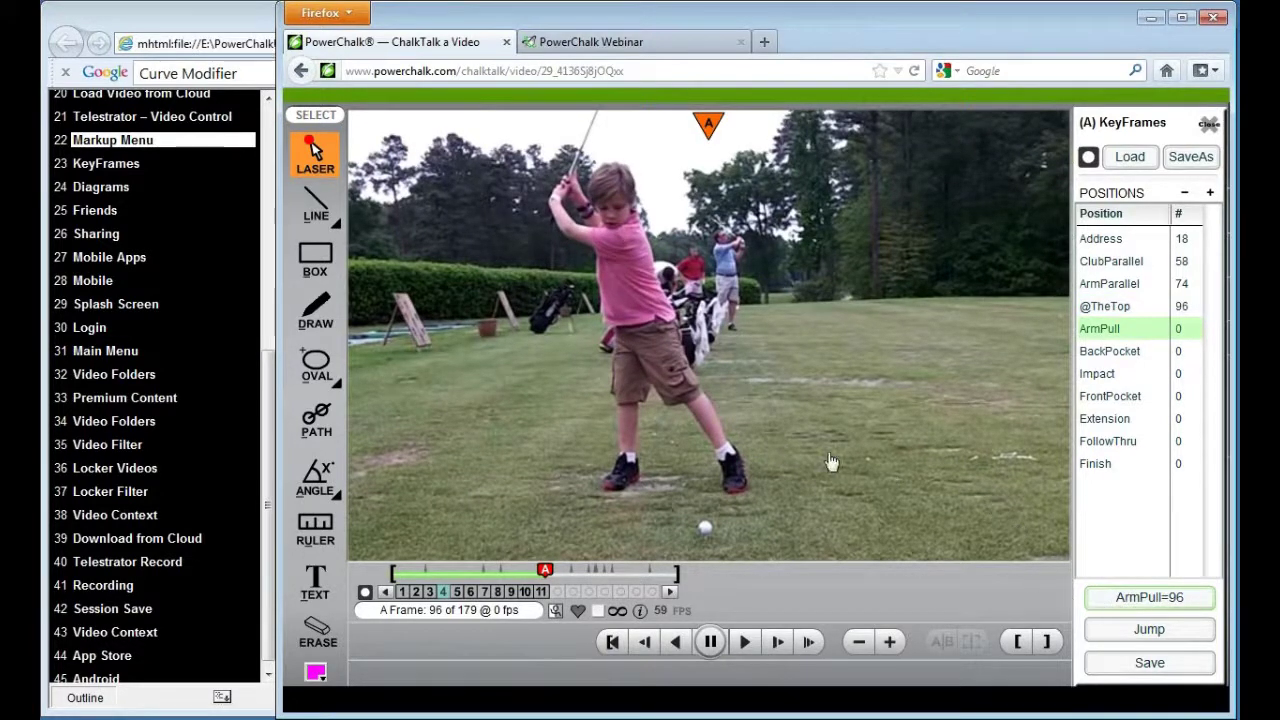
# Advance the video to the start of the downswing and set the ArmPull keyframe to frame 115.
pyautogui.scroll(-11, 830, 462)
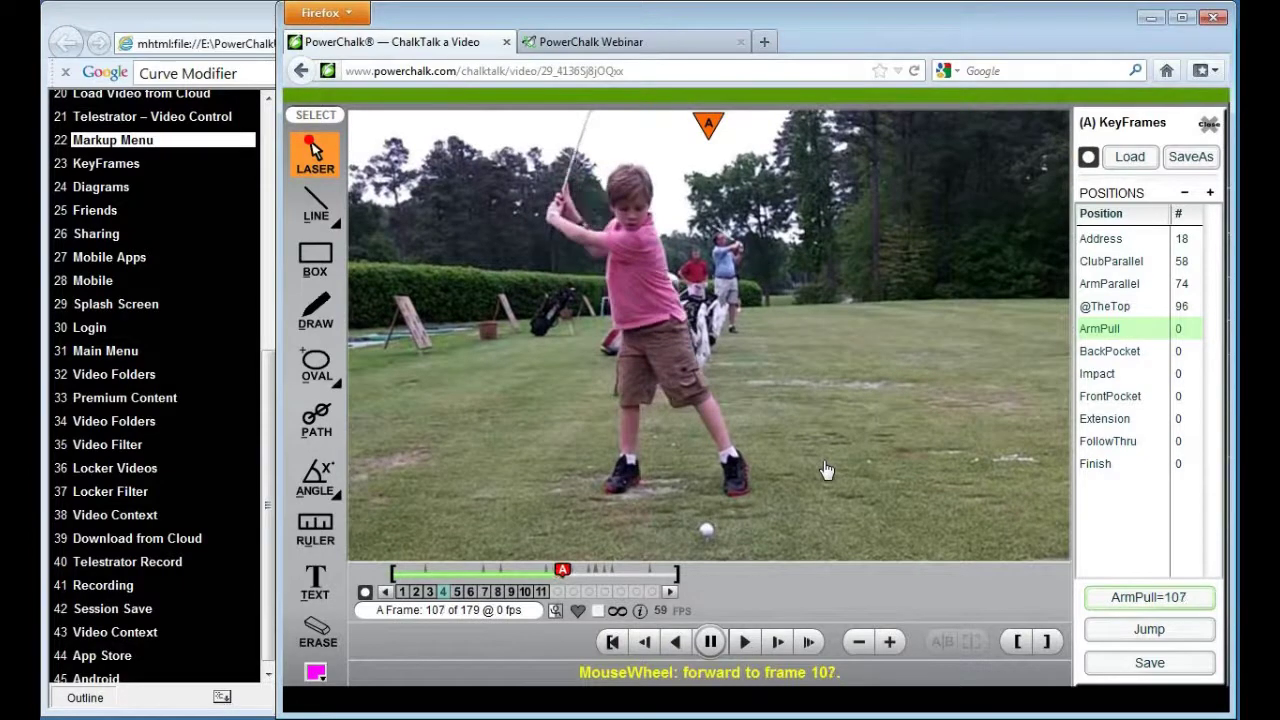
pyautogui.scroll(-8, 826, 471)
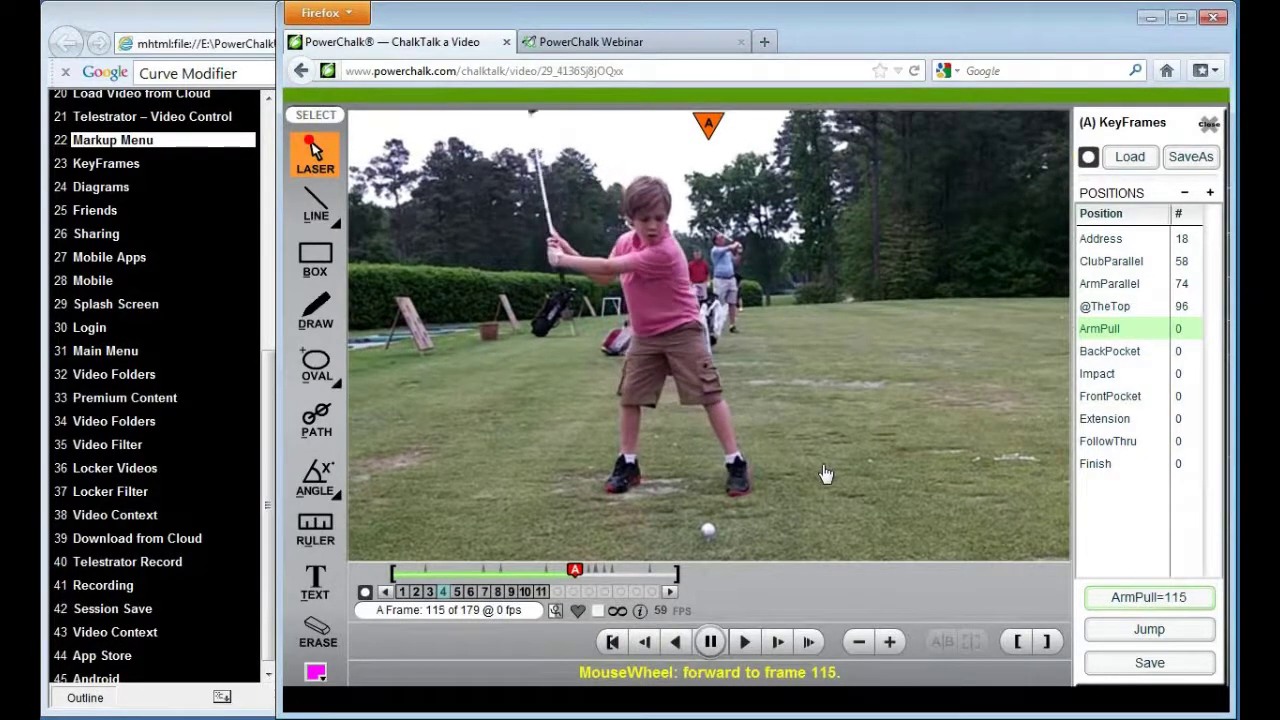
pyautogui.click(1147, 604)
# Find the frame where the hands reach the golfer's back pocket and set the BackPocket keyframe to frame 125.
pyautogui.scroll(-4, 826, 482)
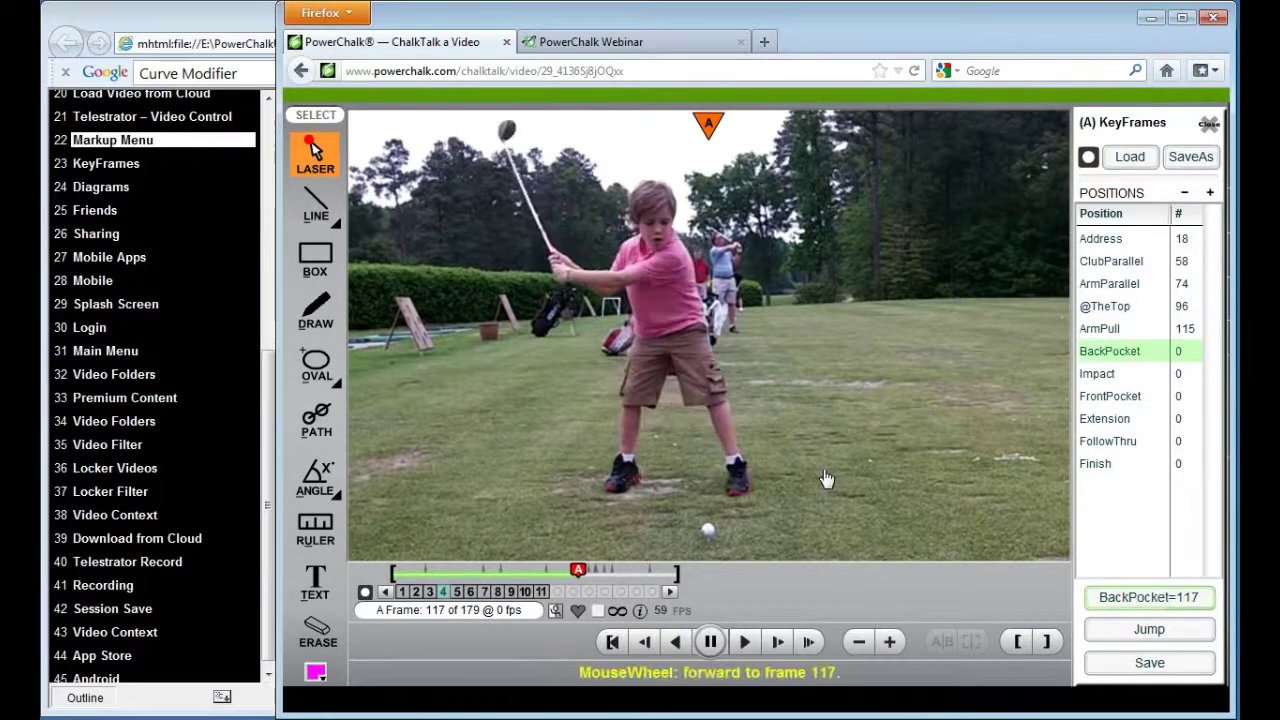
pyautogui.scroll(-4, 826, 482)
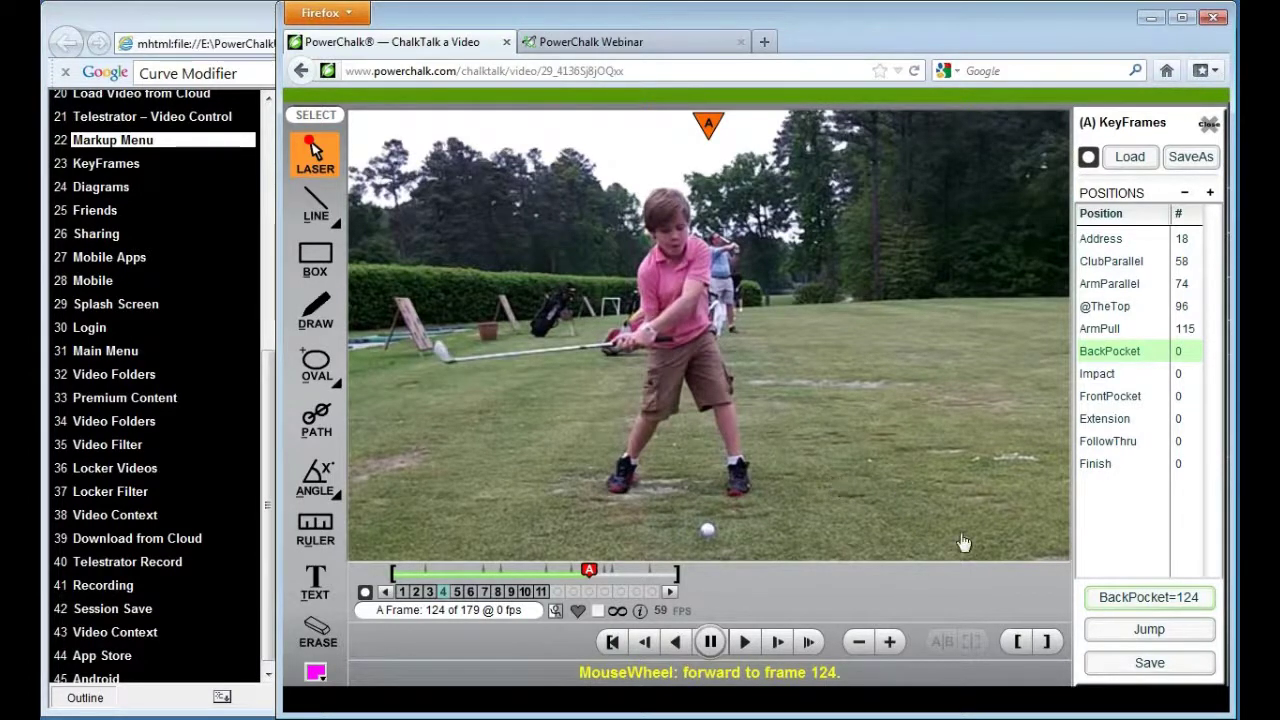
pyautogui.scroll(-4, 743, 490)
pyautogui.scroll(2, 744, 494)
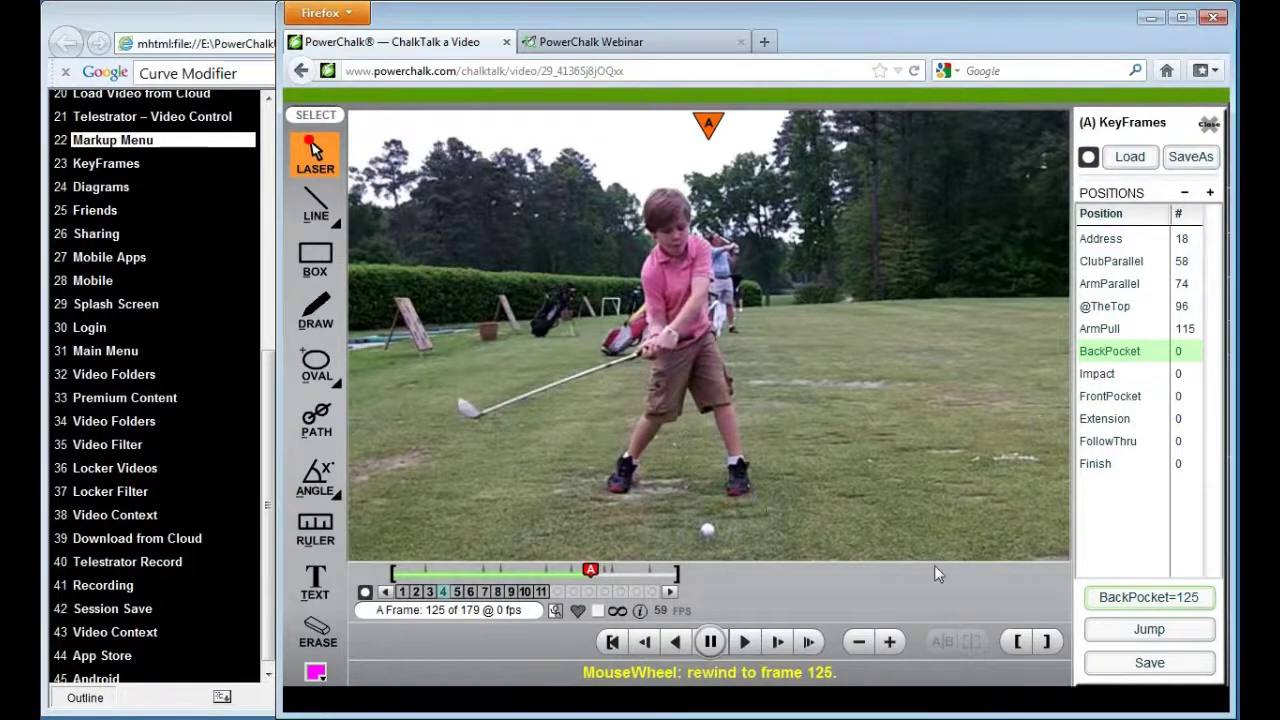
pyautogui.click(1095, 607)
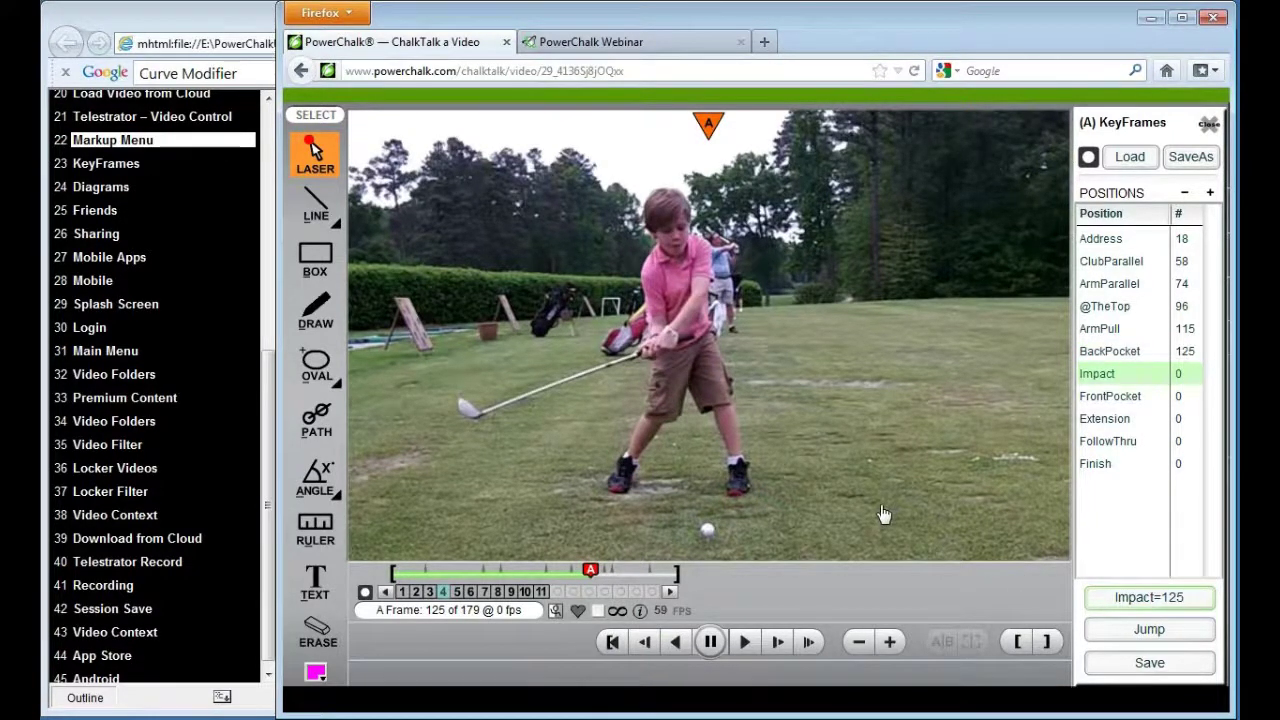
# Set both the Impact and FrontPocket keyframes to frame 128, where the club meets the ball.
pyautogui.scroll(-2, 880, 516)
pyautogui.scroll(-1, 880, 516)
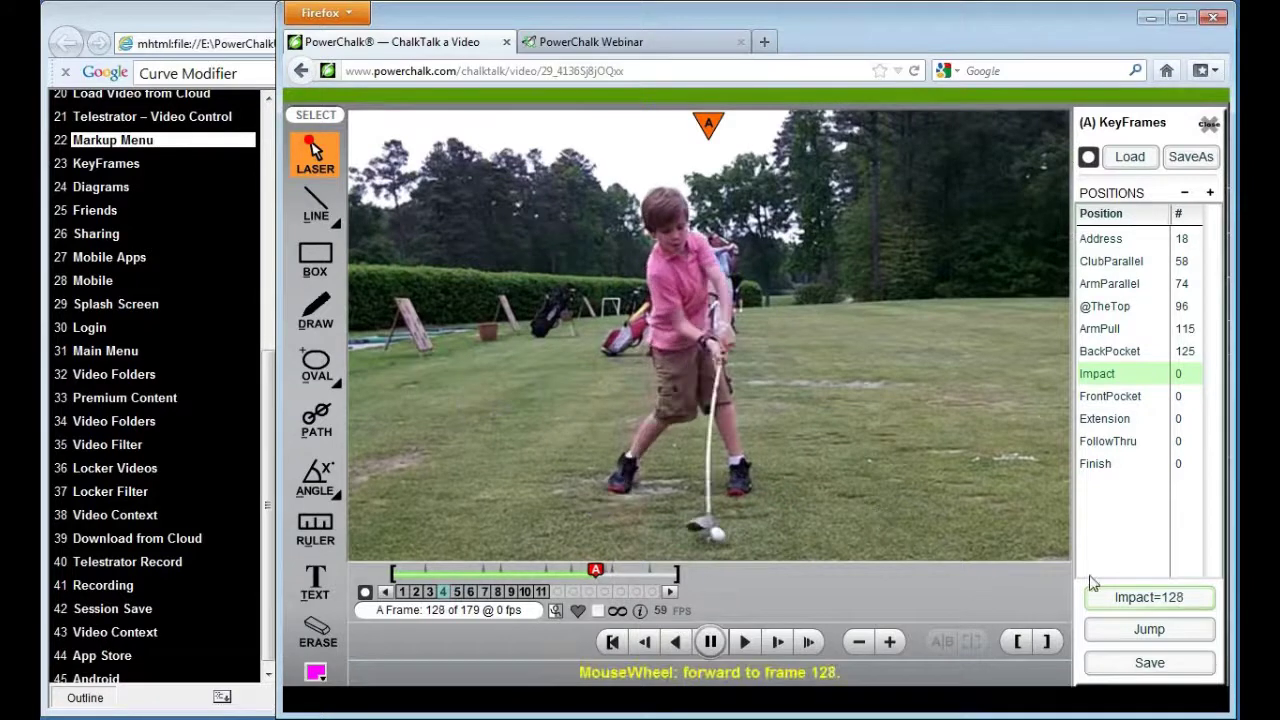
pyautogui.click(1124, 605)
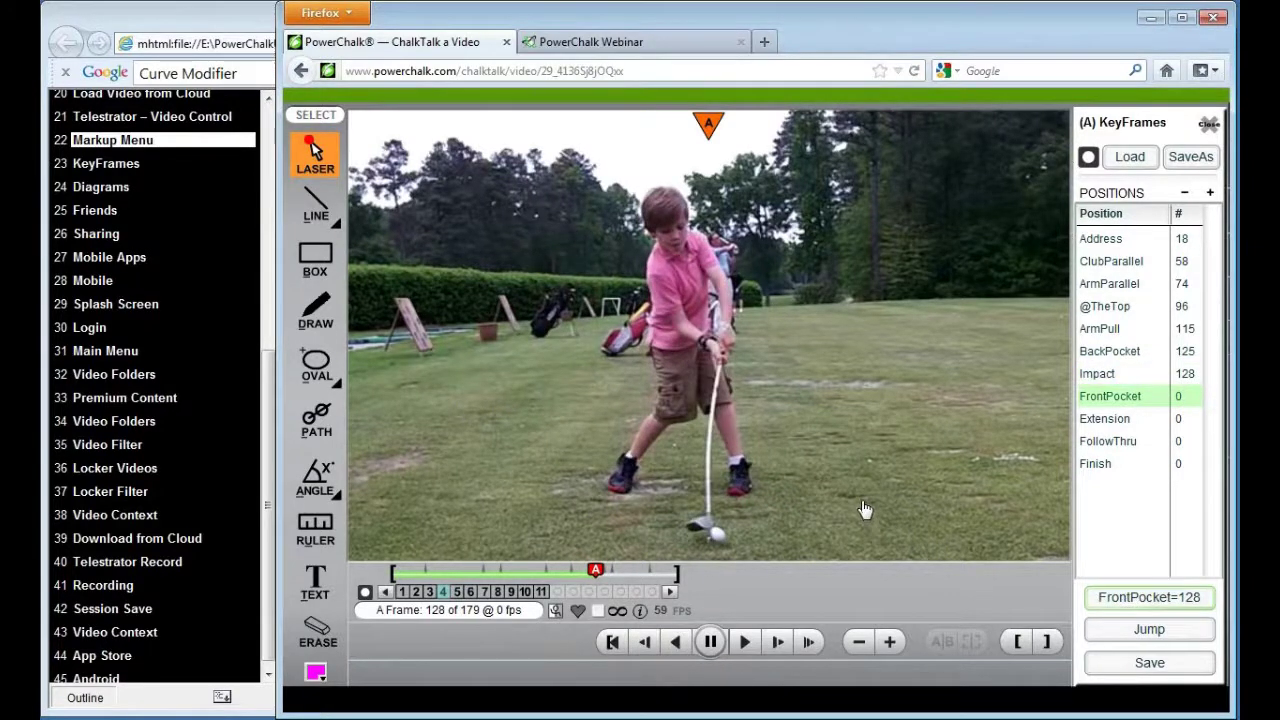
pyautogui.click(1133, 598)
# Set the Extension keyframe to frame 131 and the FollowThru keyframe to frame 137.
pyautogui.scroll(-3, 913, 503)
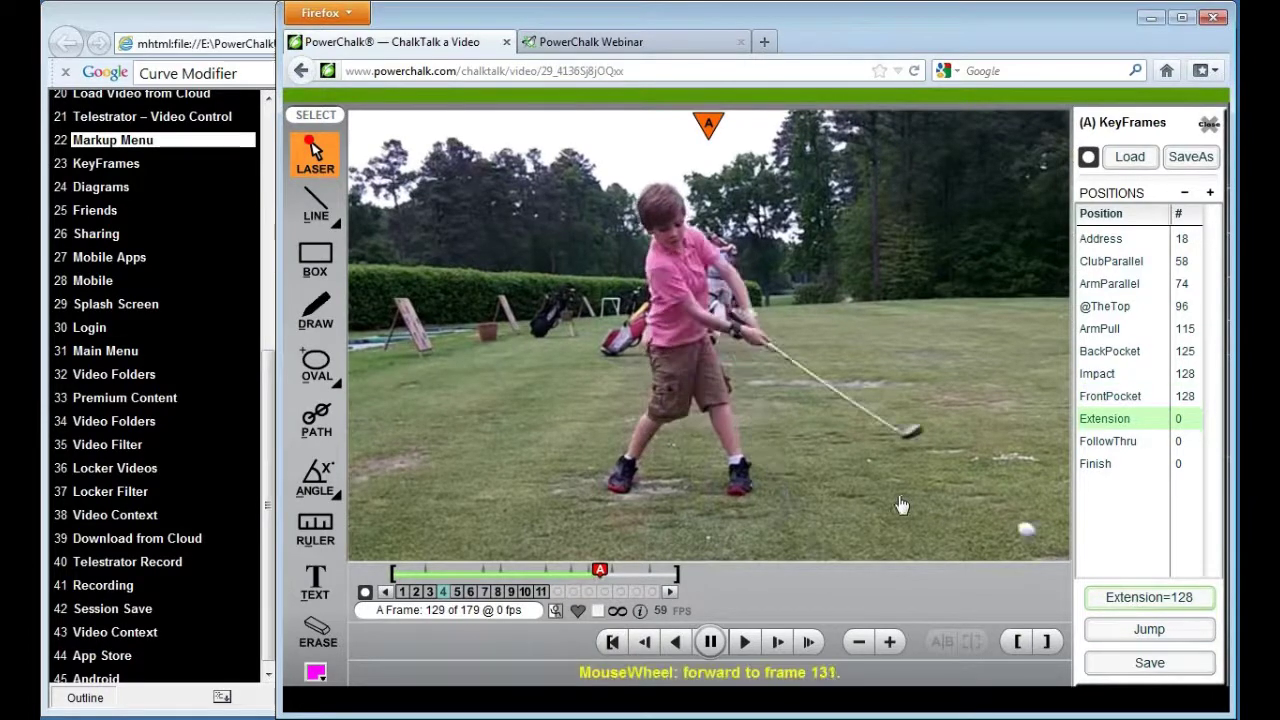
pyautogui.click(1110, 600)
pyautogui.scroll(-3, 936, 531)
pyautogui.scroll(-2, 936, 531)
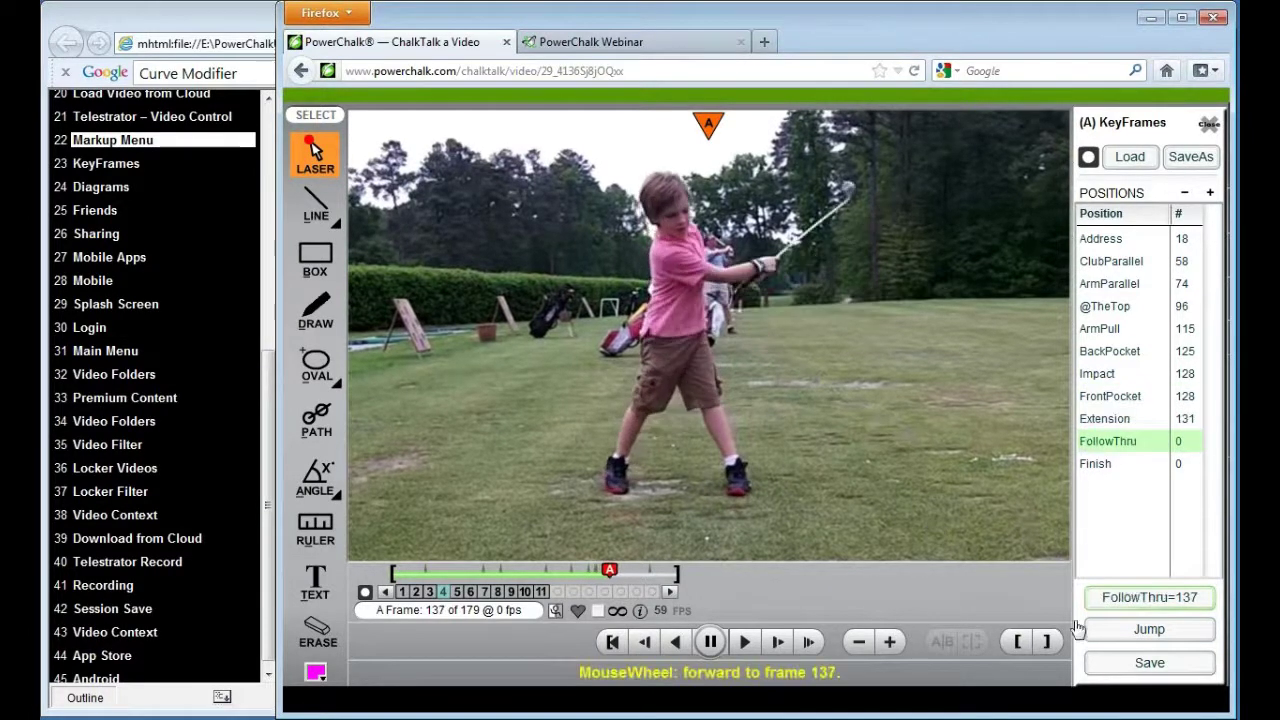
pyautogui.click(1143, 598)
# Set the Finish keyframe to frame 166 at the end of the swing and save the keyframes.
pyautogui.scroll(-16, 930, 490)
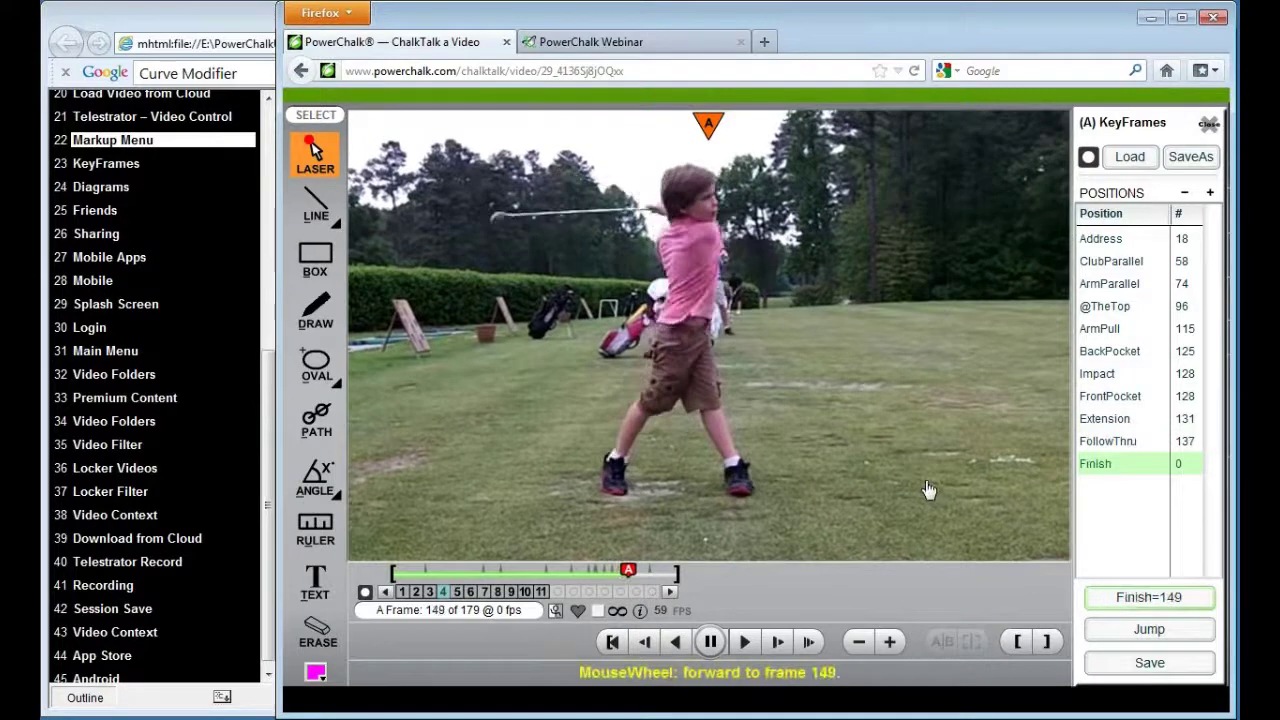
pyautogui.scroll(-13, 928, 490)
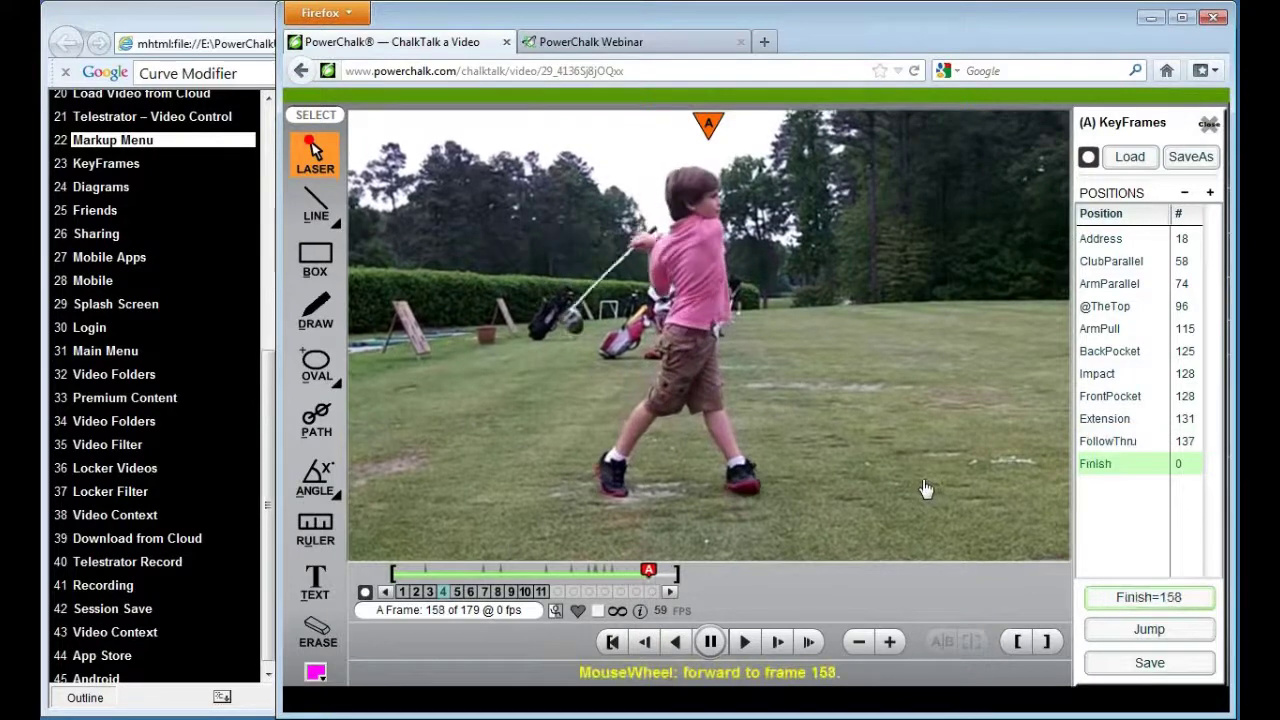
pyautogui.click(1161, 604)
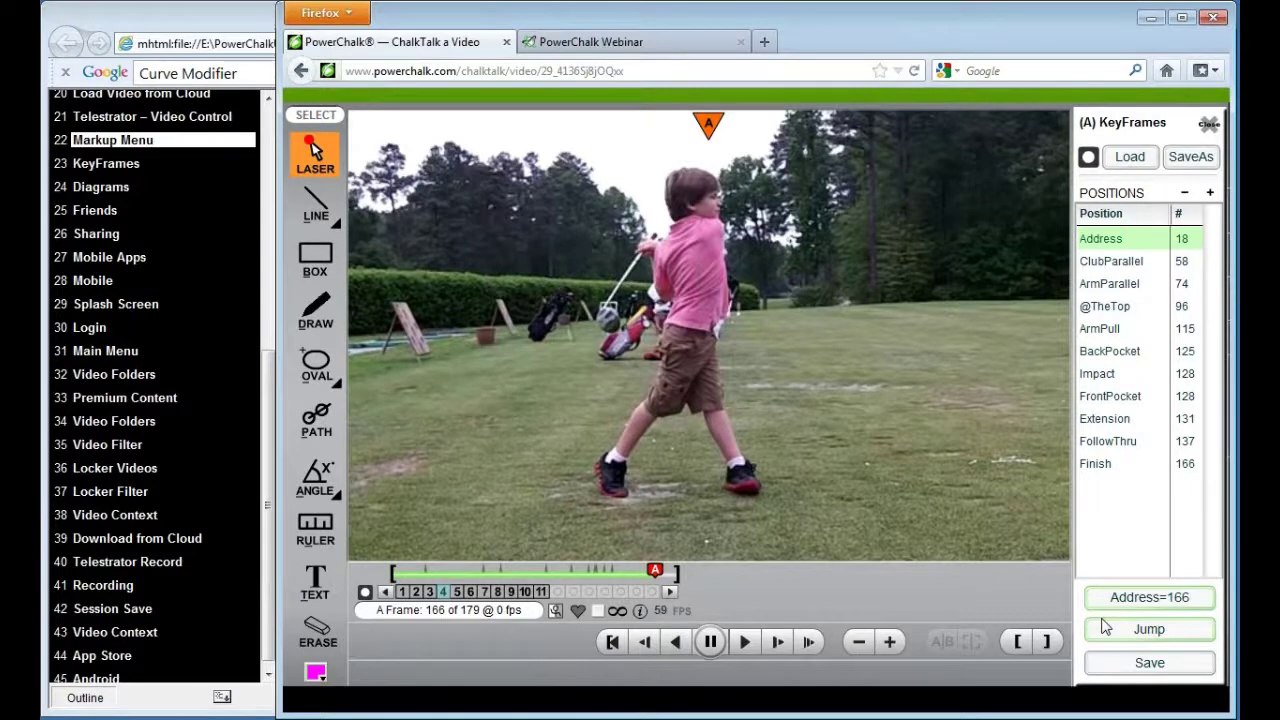
pyautogui.click(1172, 672)
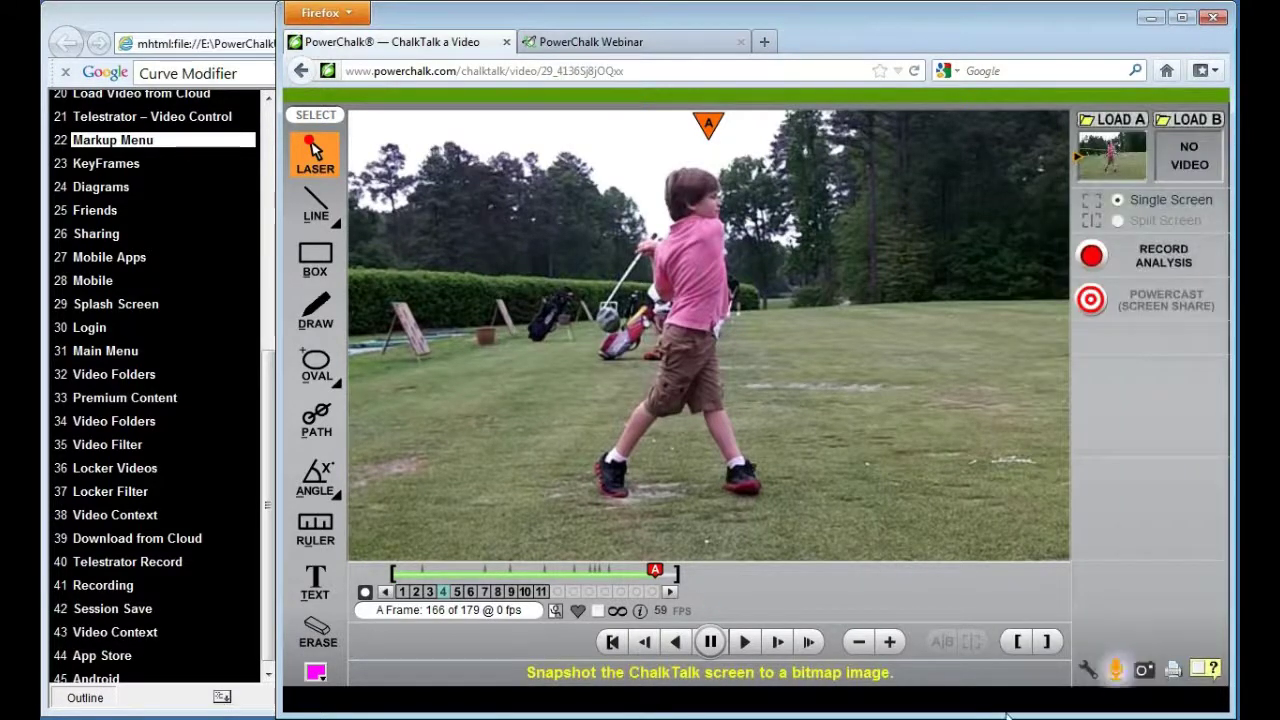